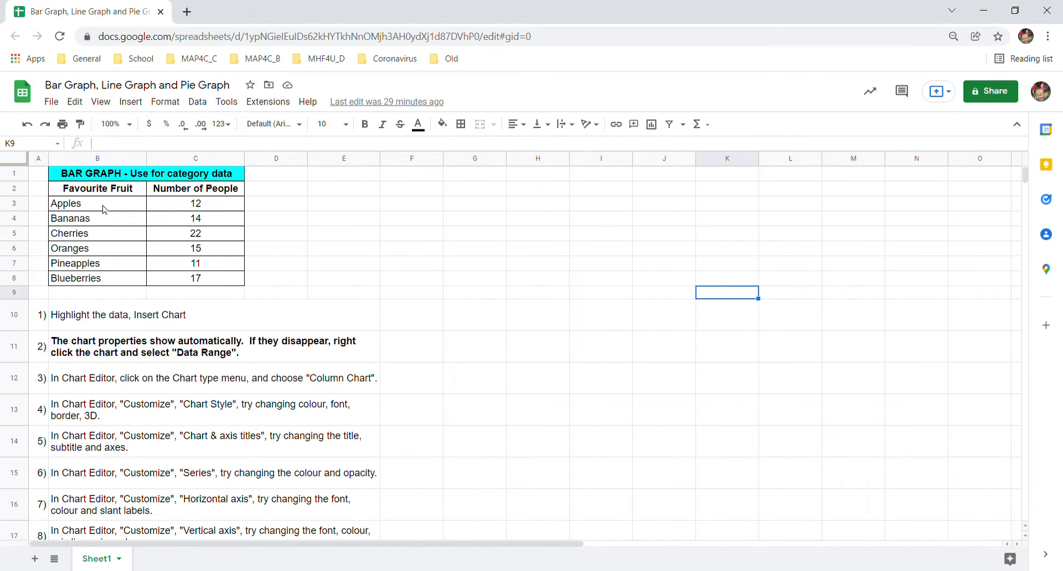
- Insert a chart from the fruit data in B3:C8 and move it clear of the table and instructions
{"action": "left_click_drag", "start_coordinate": [97, 209], "coordinate": [212, 285]}
{"action": "left_click", "coordinate": [132, 104]}
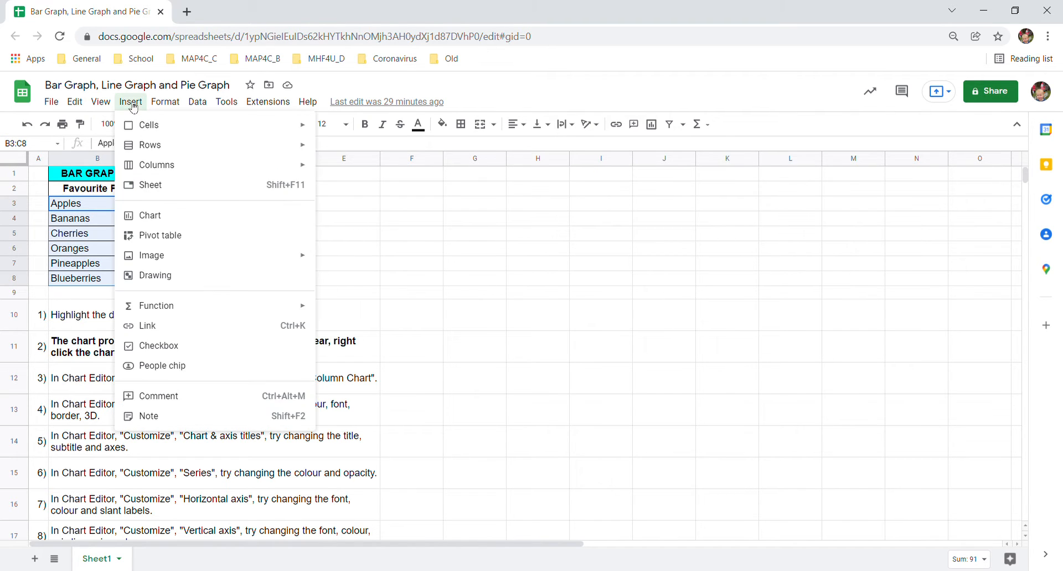
{"action": "left_click", "coordinate": [192, 218]}
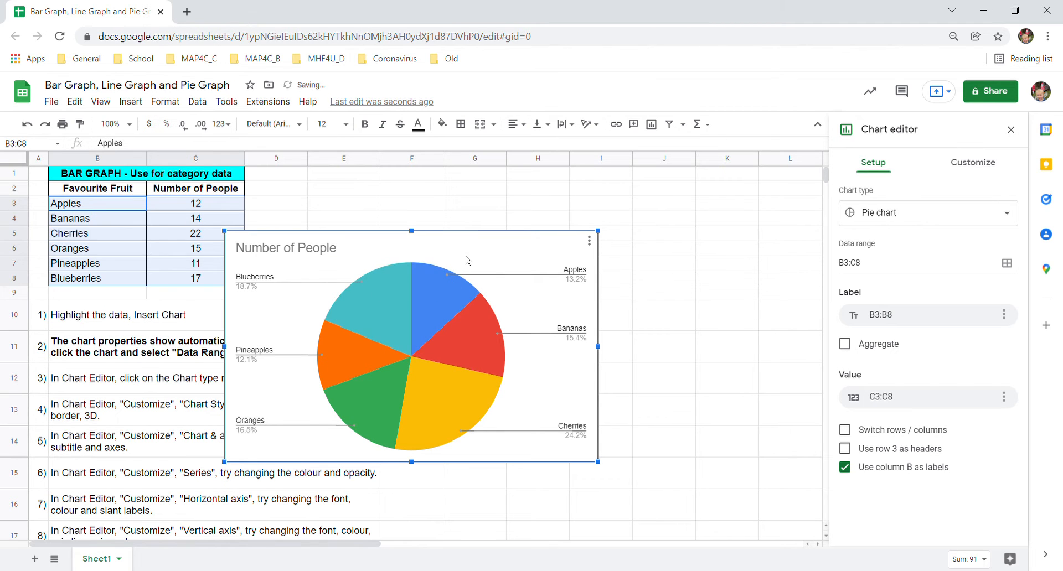
{"action": "left_click_drag", "start_coordinate": [466, 260], "coordinate": [658, 237]}
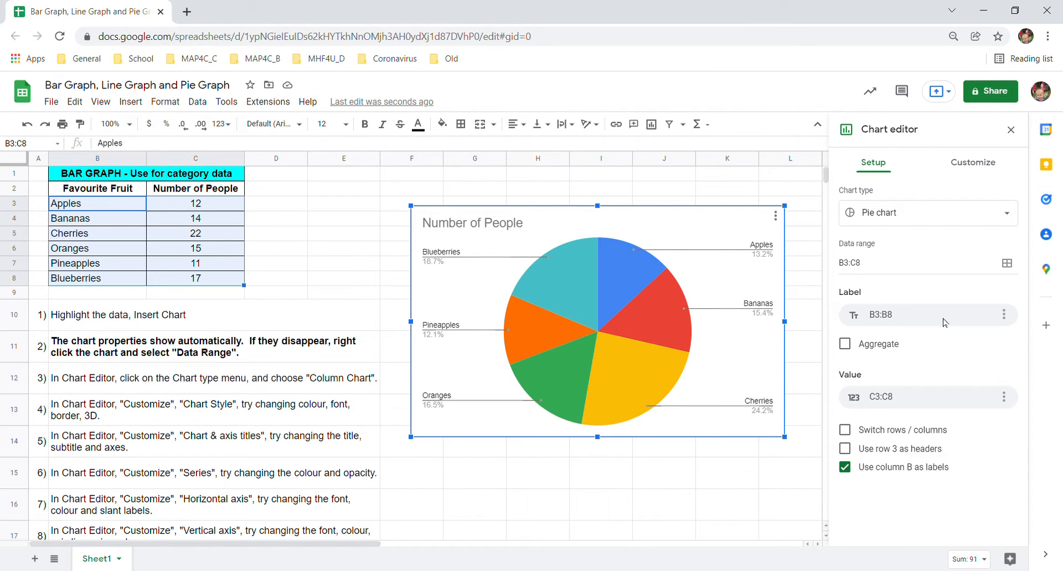
- Deselect the chart to close its editor, then reopen the editor through the chart's data range option
{"action": "left_click", "coordinate": [747, 453]}
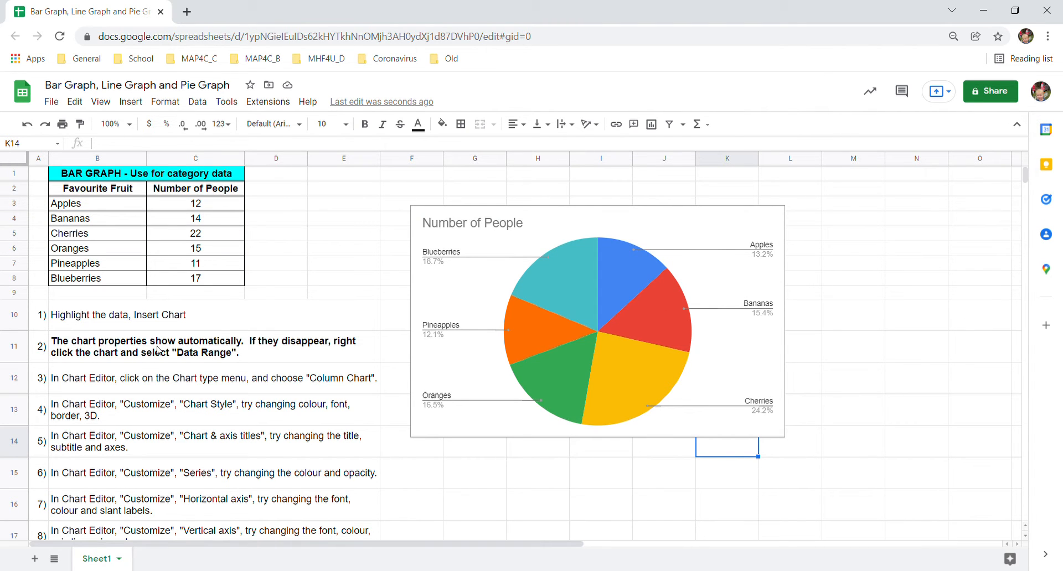
{"action": "left_click", "coordinate": [485, 310]}
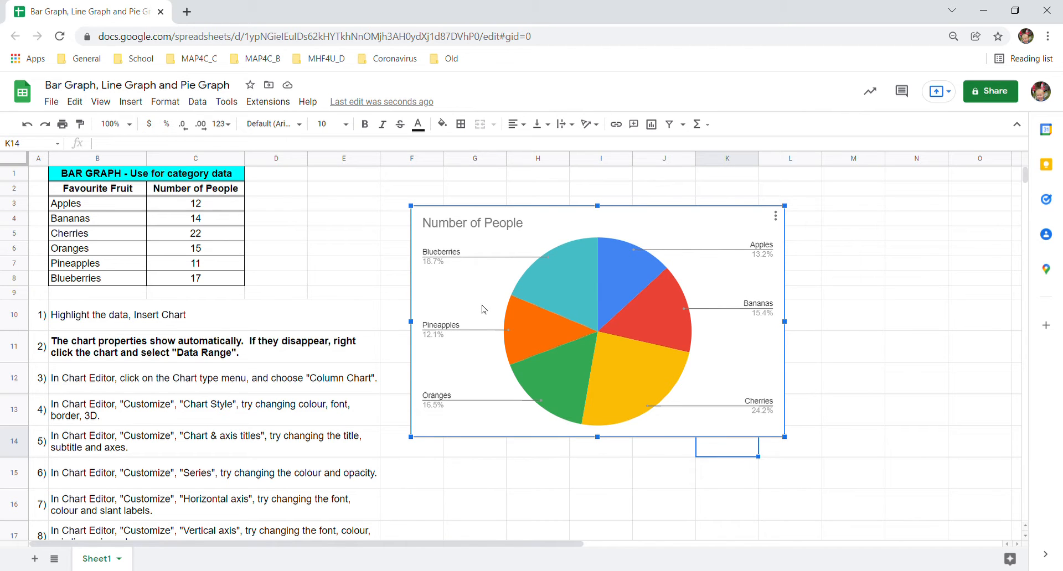
{"action": "right_click", "coordinate": [482, 309]}
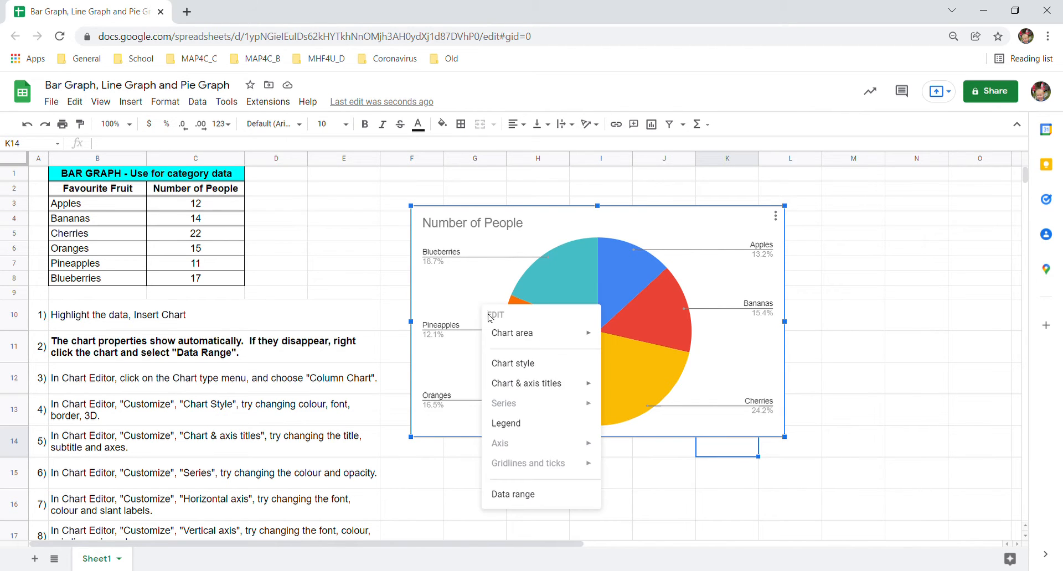
{"action": "left_click", "coordinate": [523, 495]}
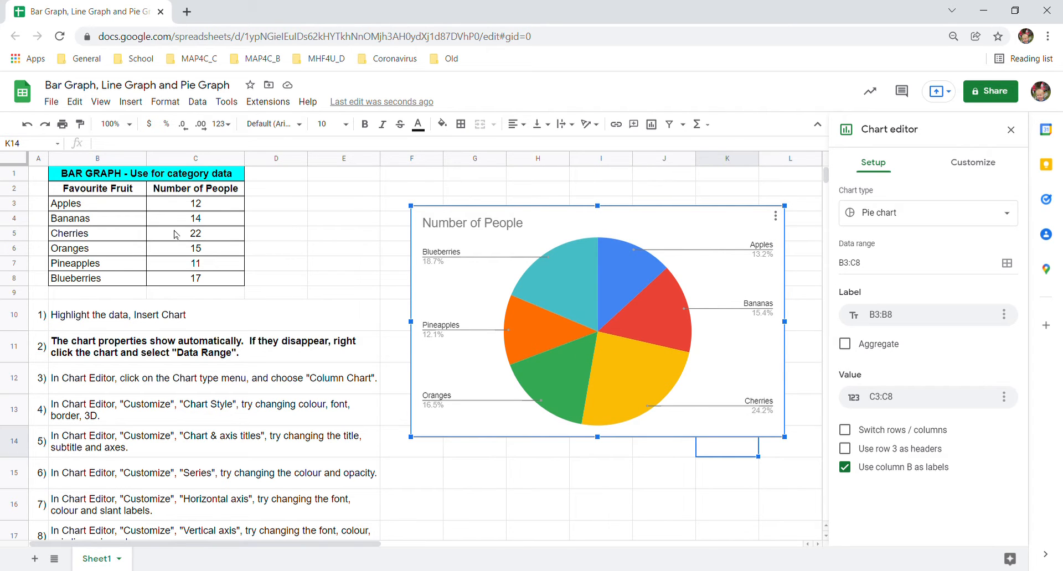
- Change the chart type to a column chart
{"action": "left_click", "coordinate": [882, 216]}
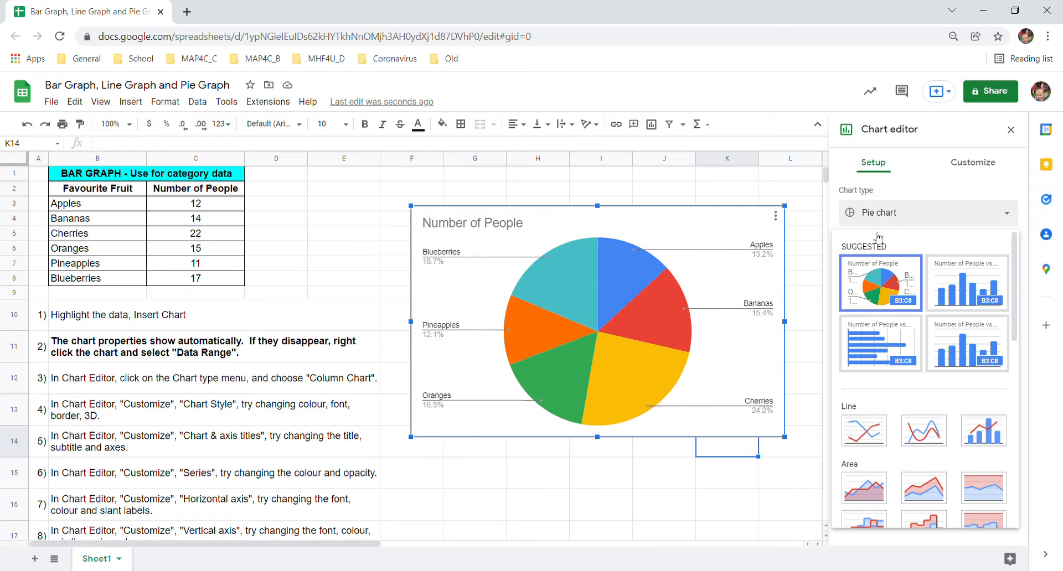
{"action": "scroll", "coordinate": [888, 319], "scroll_direction": "down", "scroll_amount": 5}
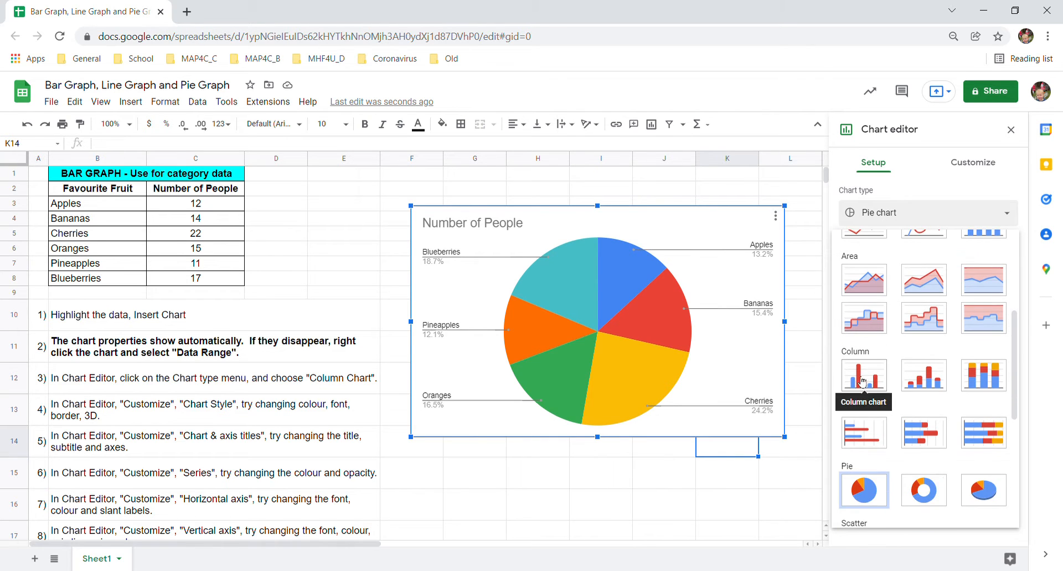
{"action": "left_click", "coordinate": [860, 382]}
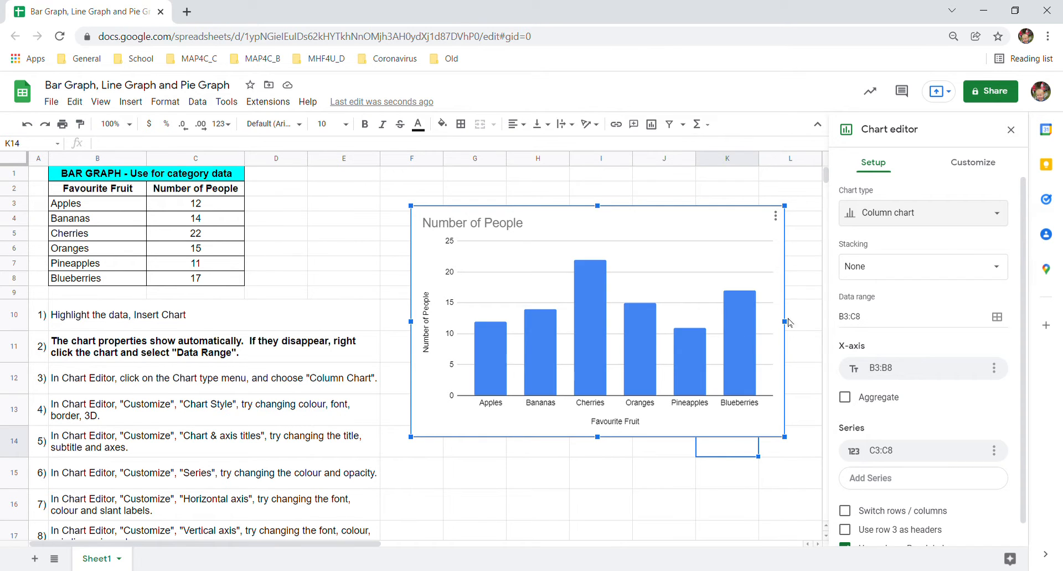
- Set the chart's background color to light yellow in the chart style settings
{"action": "left_click", "coordinate": [975, 165]}
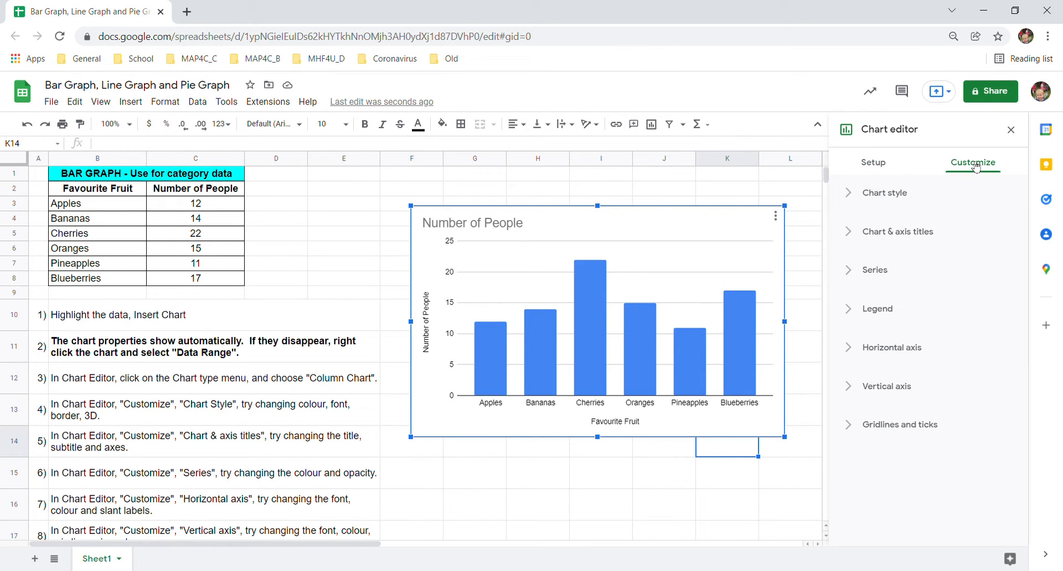
{"action": "left_click", "coordinate": [897, 195]}
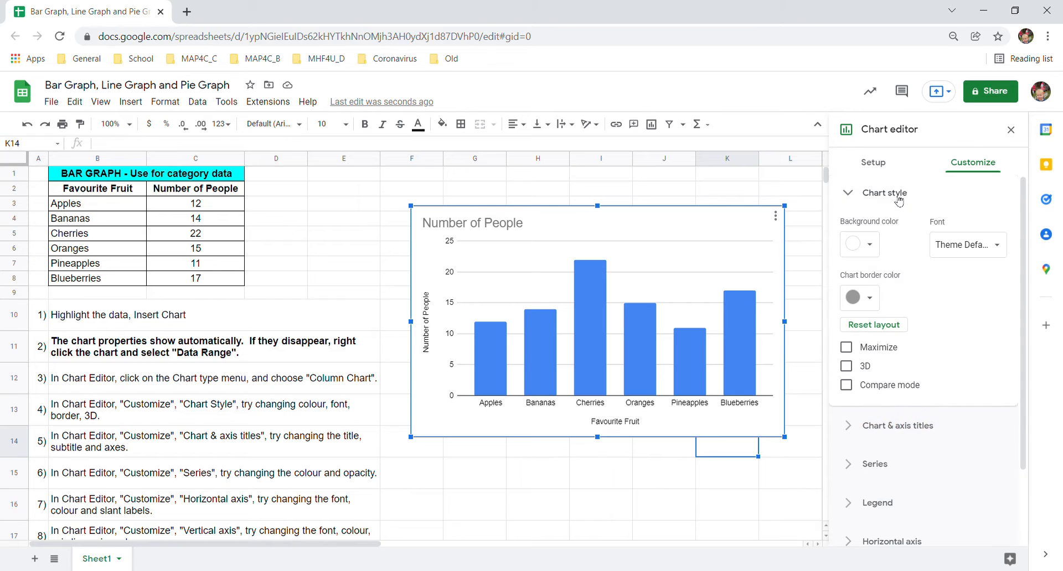
{"action": "left_click", "coordinate": [866, 245]}
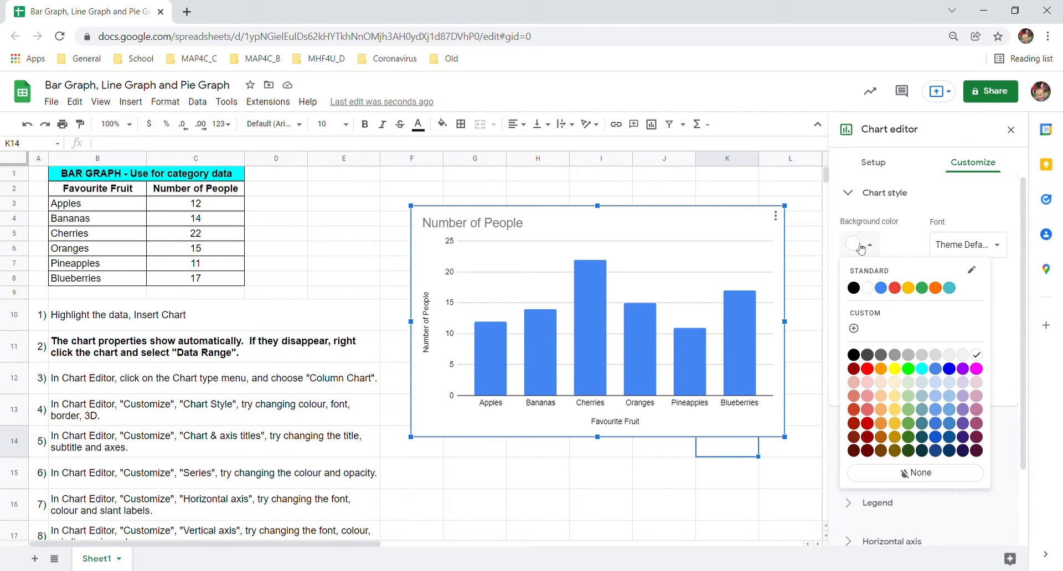
{"action": "left_click", "coordinate": [895, 396]}
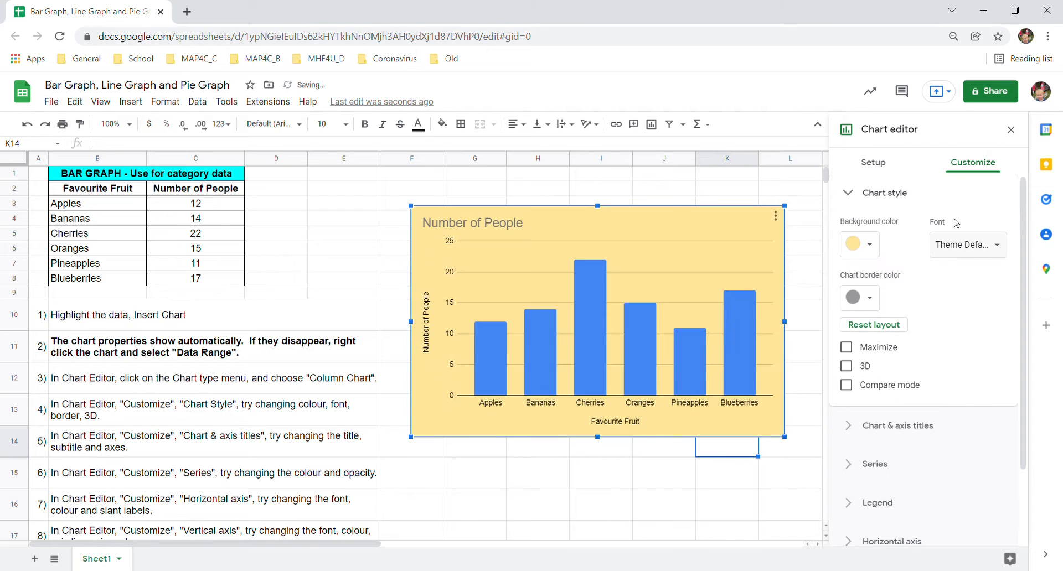
- Set the chart font to Comic Sans MS and the chart border color to purple
{"action": "left_click", "coordinate": [963, 245]}
{"action": "left_click", "coordinate": [966, 363]}
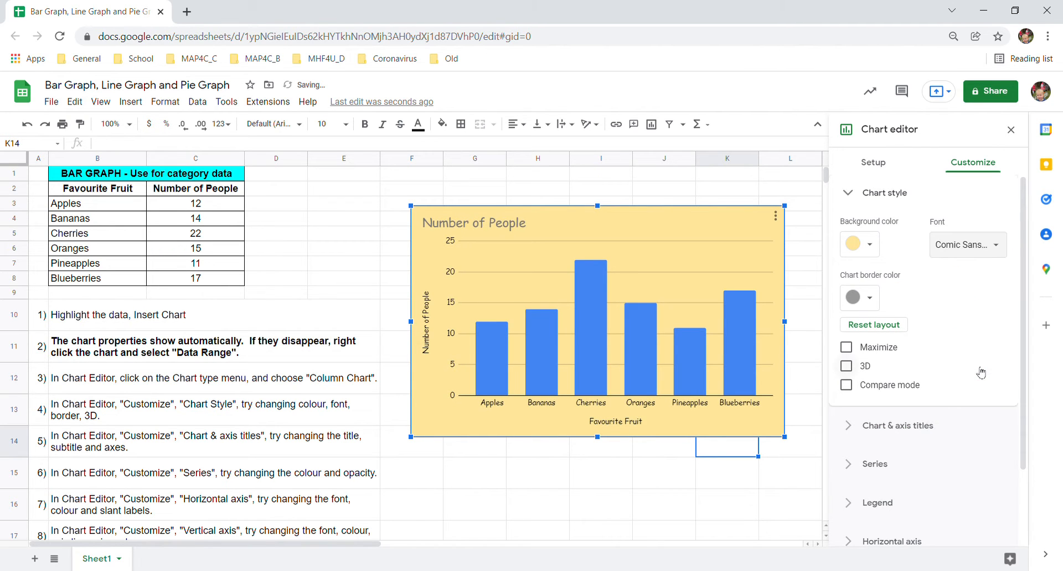
{"action": "left_click", "coordinate": [869, 299]}
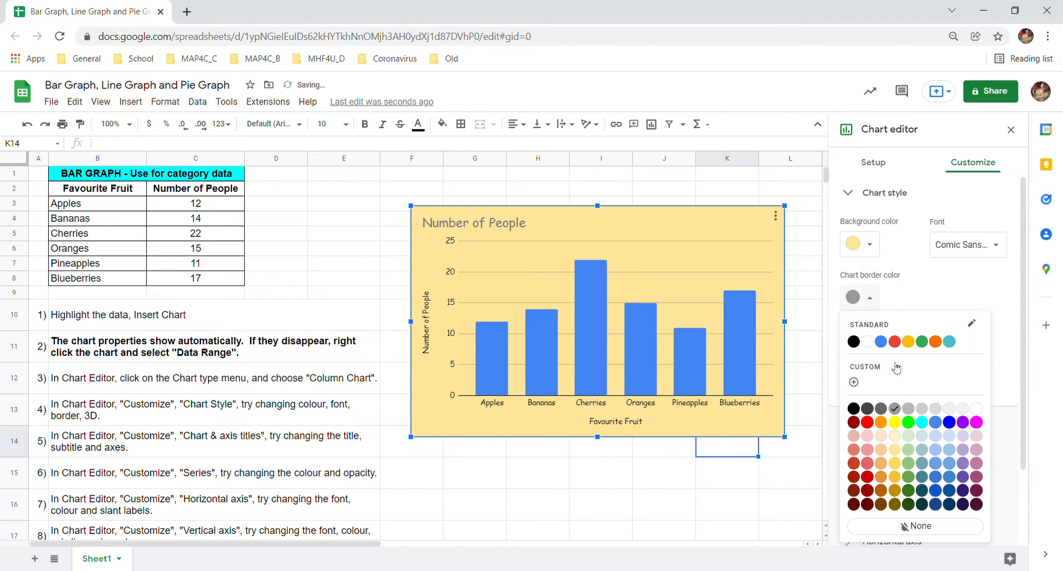
{"action": "left_click", "coordinate": [963, 423]}
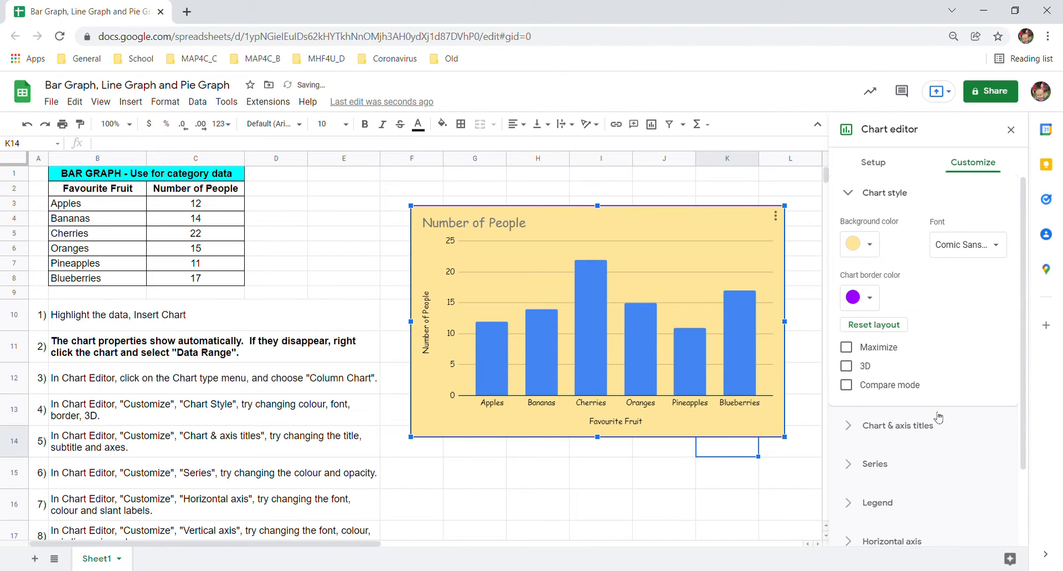
- Try the Maximize and 3D options on the column chart, switching each one off again
{"action": "left_click", "coordinate": [883, 354]}
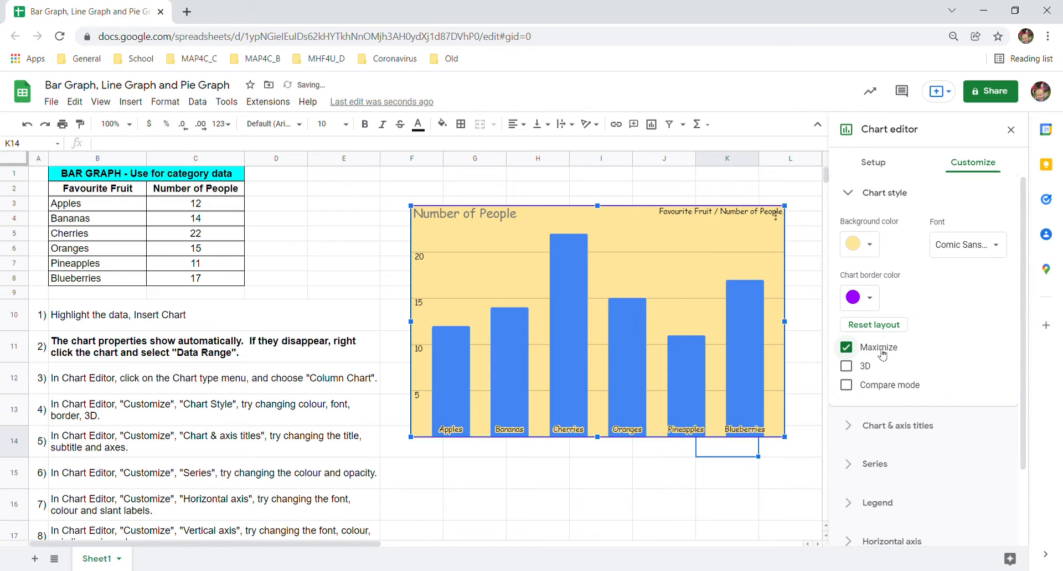
{"action": "left_click", "coordinate": [882, 355]}
{"action": "left_click", "coordinate": [868, 369]}
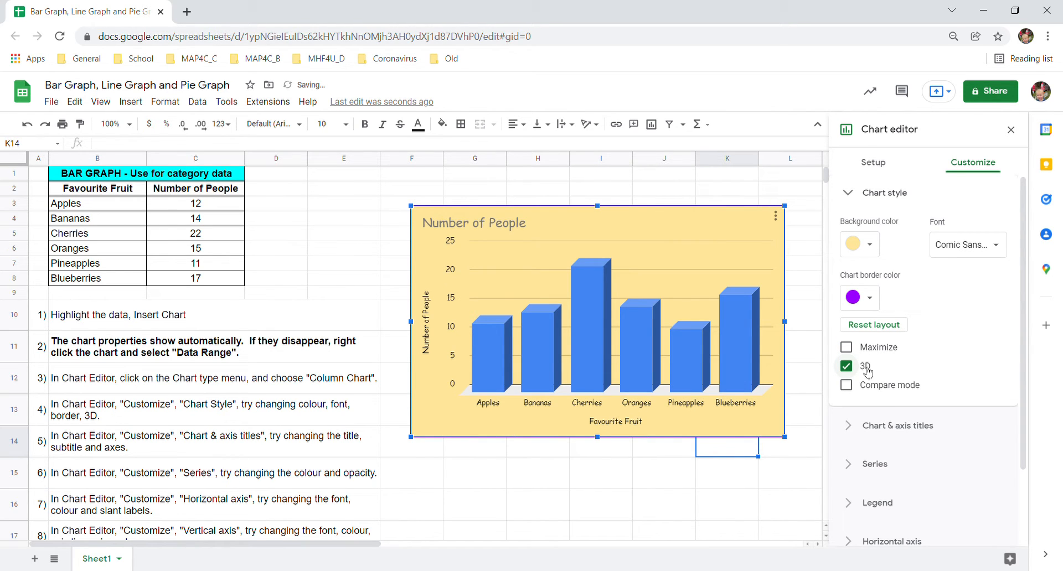
{"action": "left_click", "coordinate": [866, 371]}
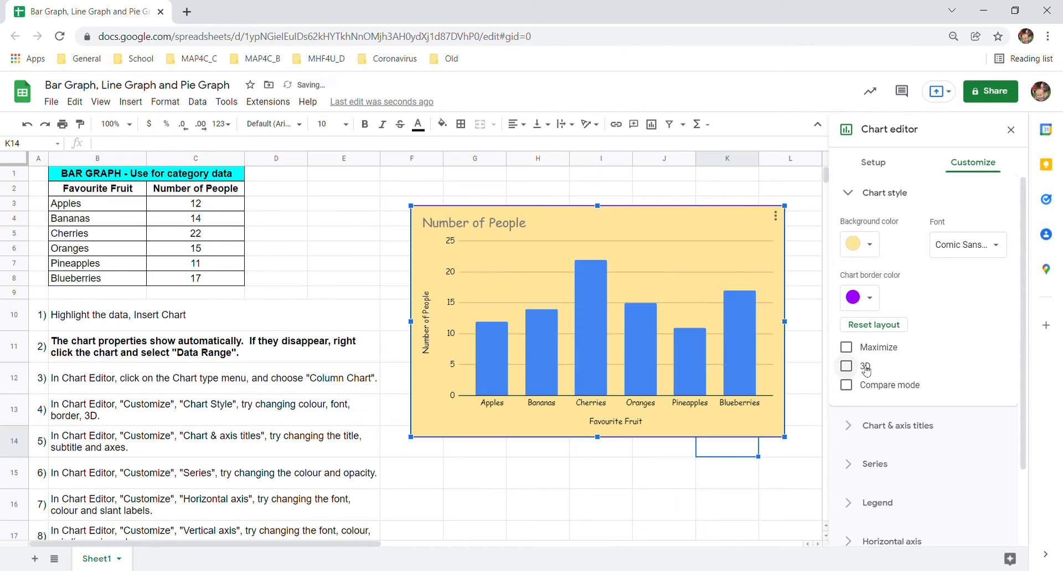
- Extend the chart title to read "Number of People vs. Favourite Fruit"
{"action": "left_click", "coordinate": [913, 431]}
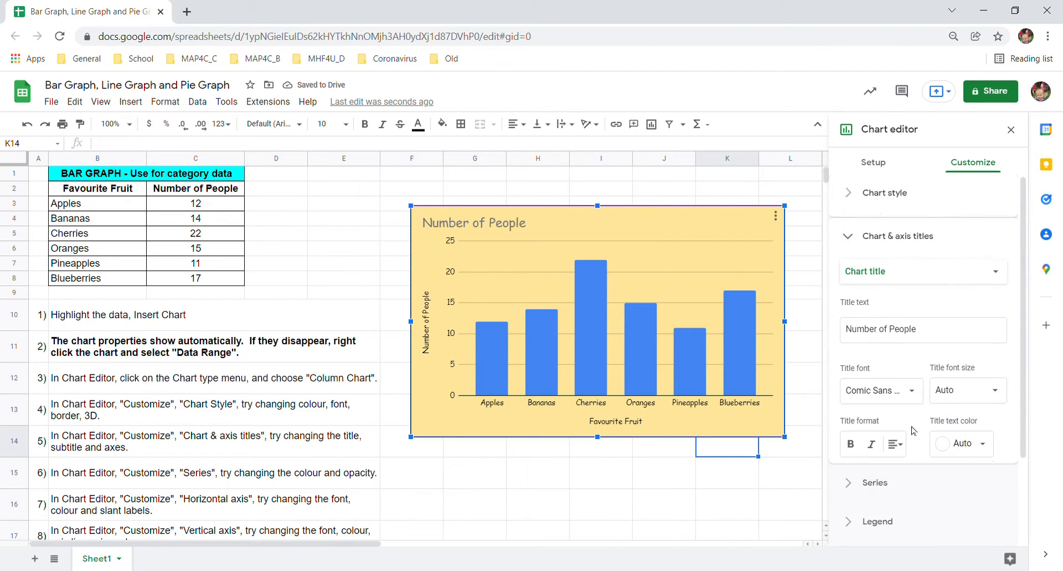
{"action": "left_click", "coordinate": [892, 271]}
{"action": "left_click", "coordinate": [893, 268]}
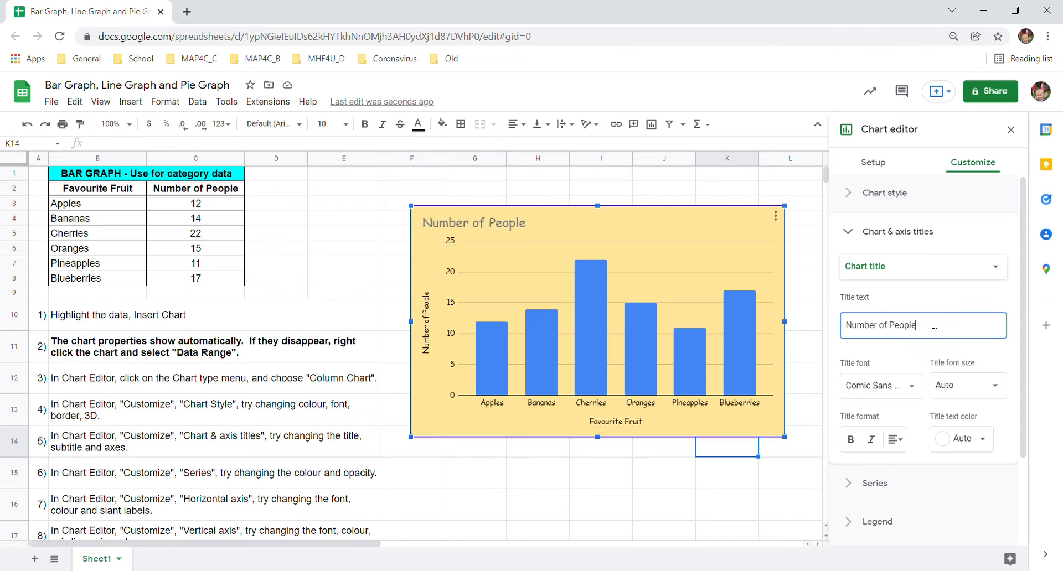
{"action": "triple_click", "coordinate": [935, 332]}
{"action": "left_click", "coordinate": [935, 332]}
{"action": "type", "text": "vs. Favourite Fruit"}
- Format the chart title in Arial, size 18, bold and italic
{"action": "left_click", "coordinate": [899, 387]}
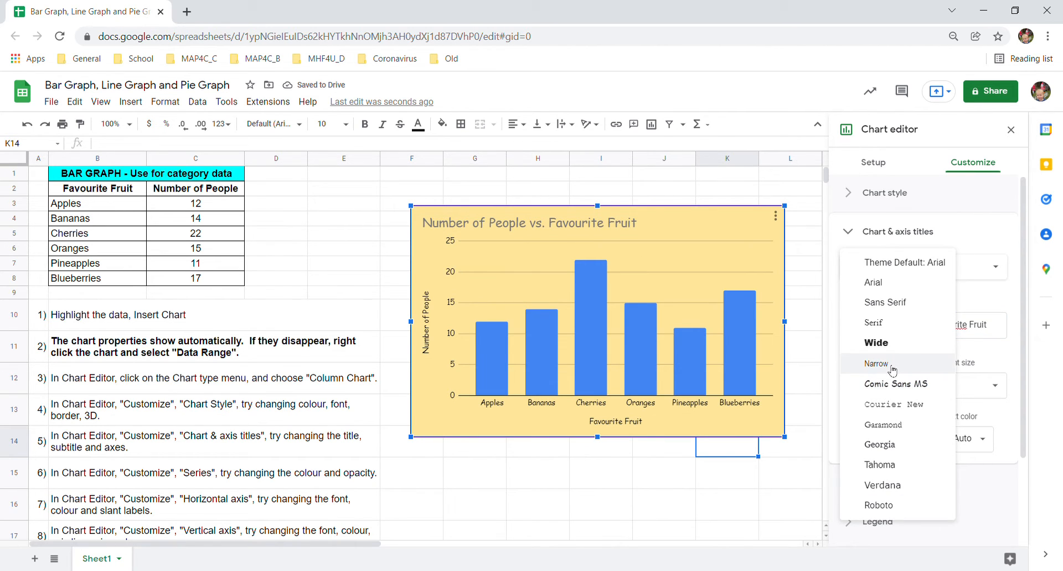
{"action": "left_click", "coordinate": [880, 284]}
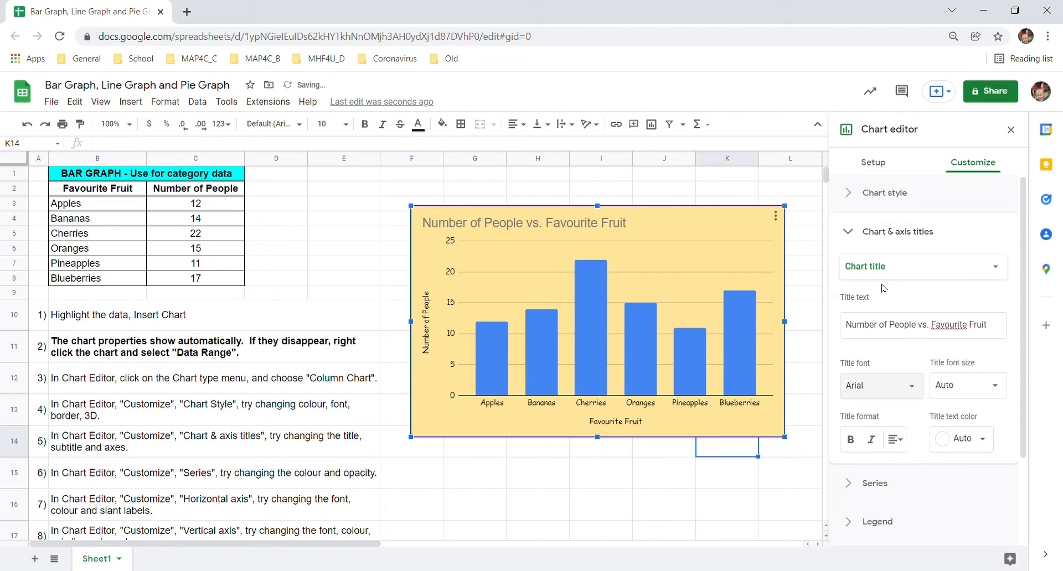
{"action": "left_click", "coordinate": [963, 390]}
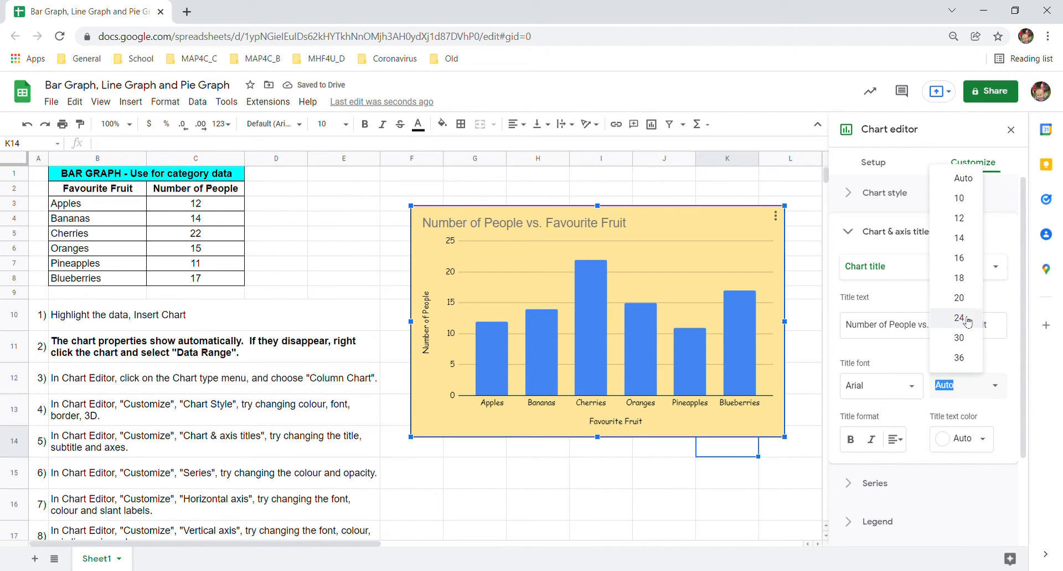
{"action": "left_click", "coordinate": [972, 284]}
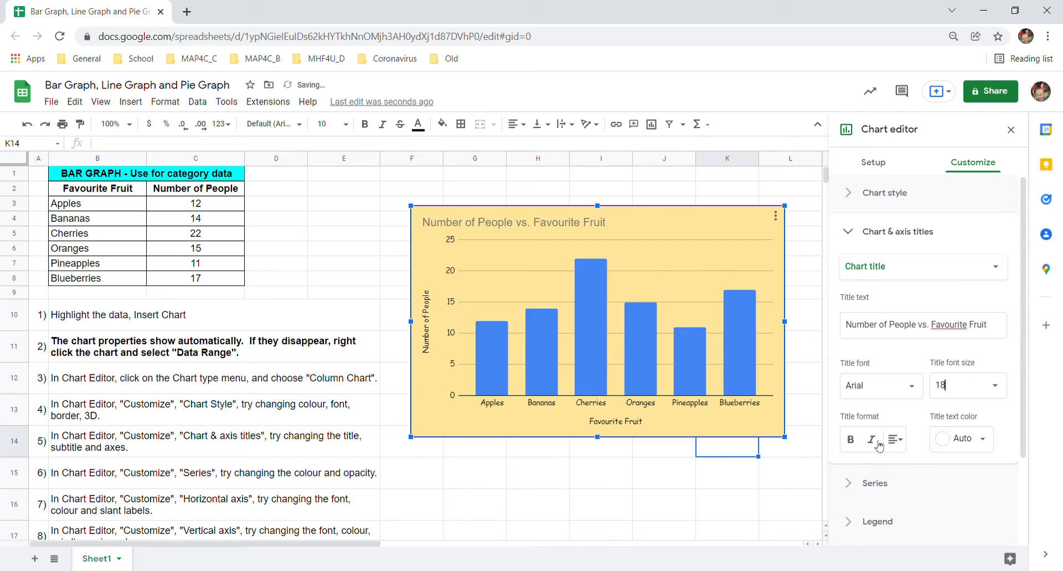
{"action": "left_click", "coordinate": [850, 439]}
{"action": "left_click", "coordinate": [871, 441]}
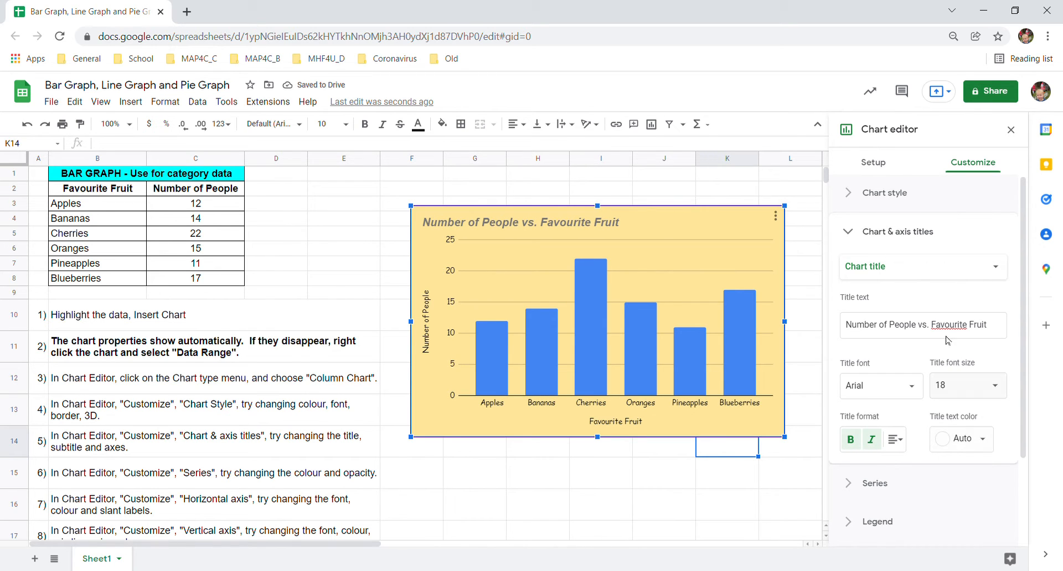
- Add the chart subtitle "Toronto, 2019"
{"action": "left_click", "coordinate": [888, 275]}
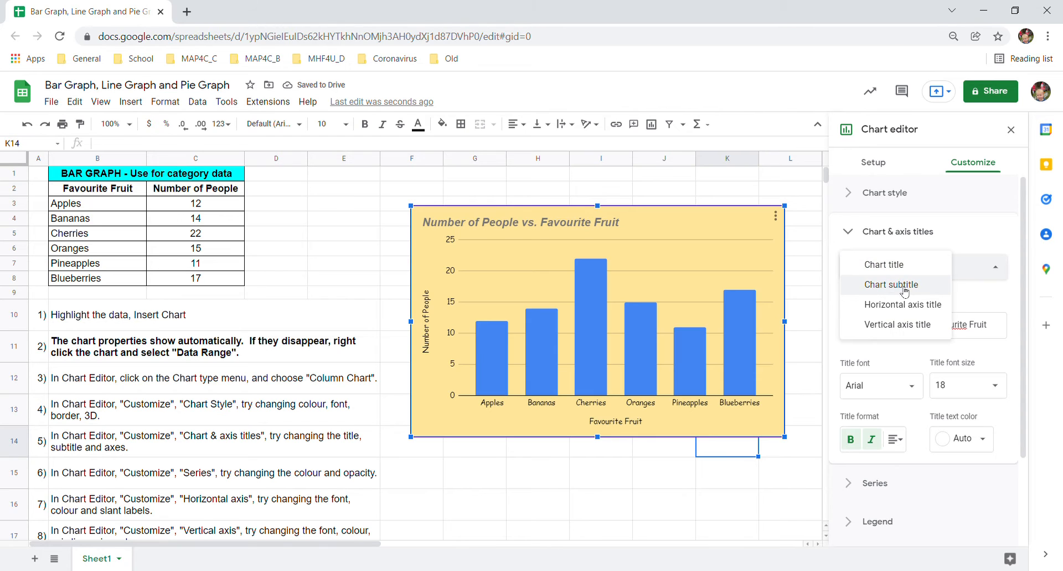
{"action": "left_click", "coordinate": [902, 285]}
{"action": "left_click", "coordinate": [896, 324]}
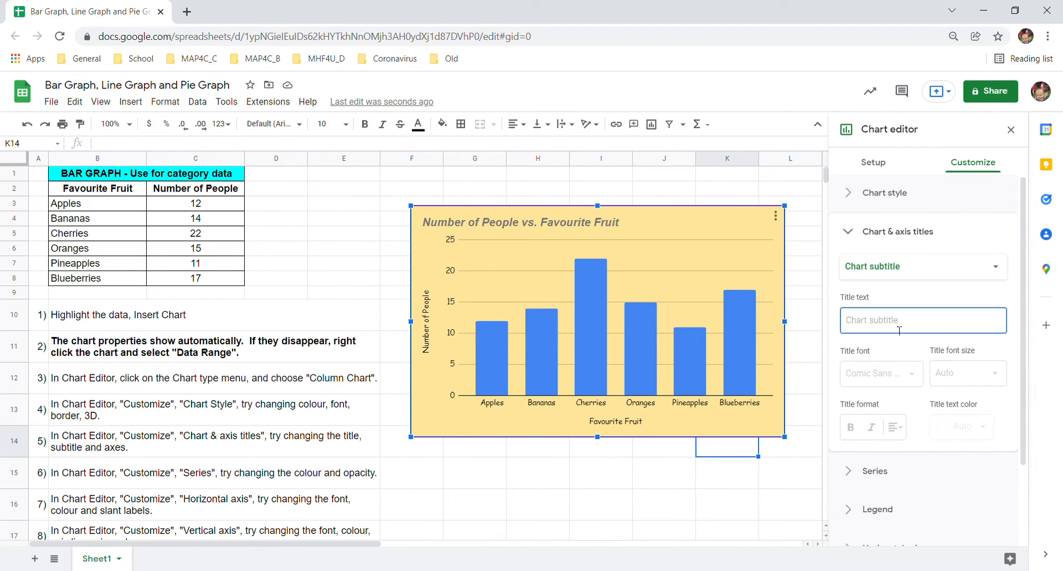
{"action": "type", "text": "Toronto, 2019"}
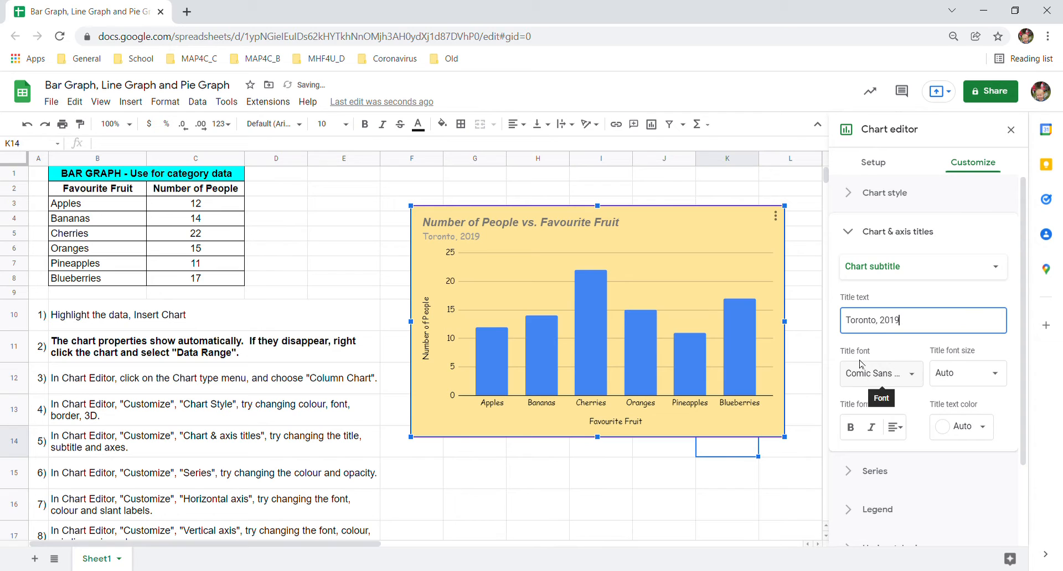
- Set the chart subtitle's font to Courier New and its text color to blue
{"action": "left_click", "coordinate": [881, 374]}
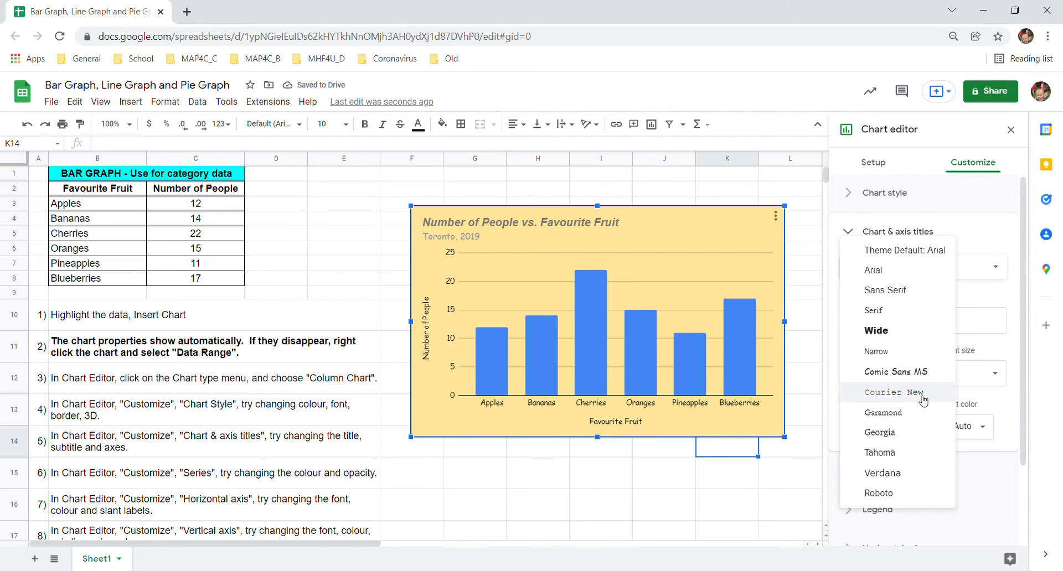
{"action": "left_click", "coordinate": [911, 395]}
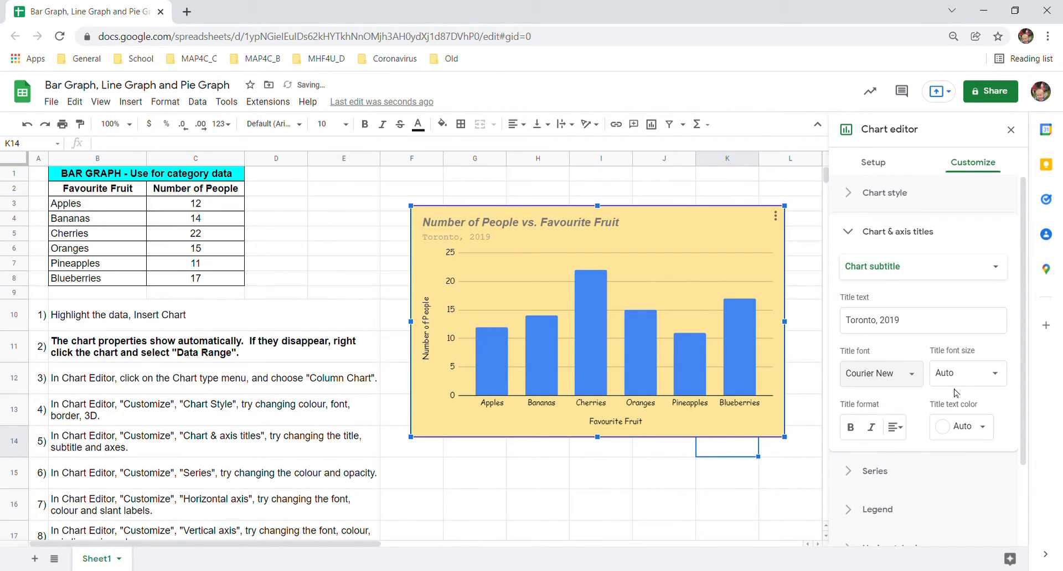
{"action": "left_click", "coordinate": [966, 430]}
{"action": "left_click", "coordinate": [943, 354]}
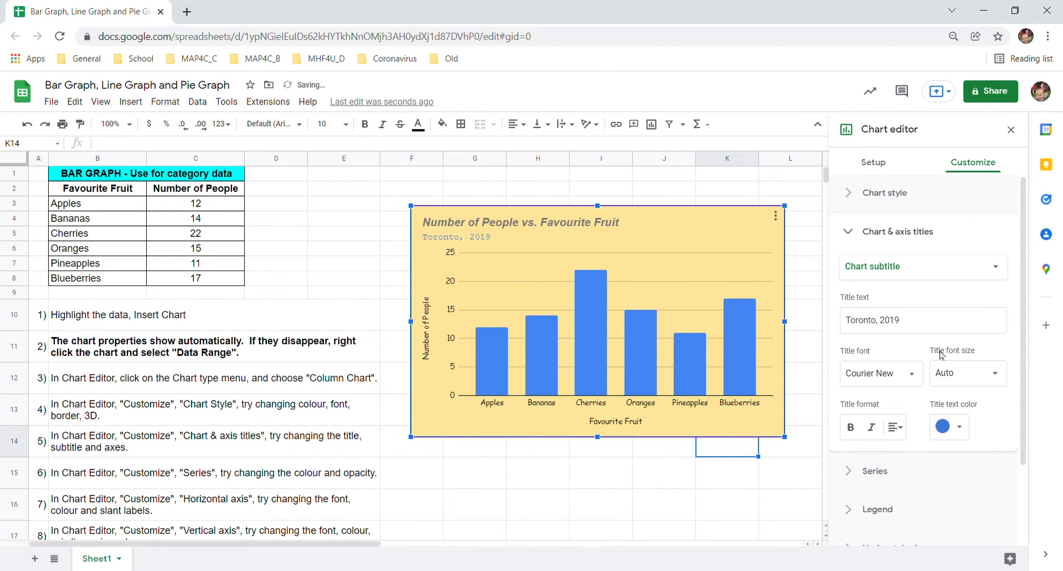
- Format the horizontal axis title in bold Georgia
{"action": "left_click", "coordinate": [901, 267]}
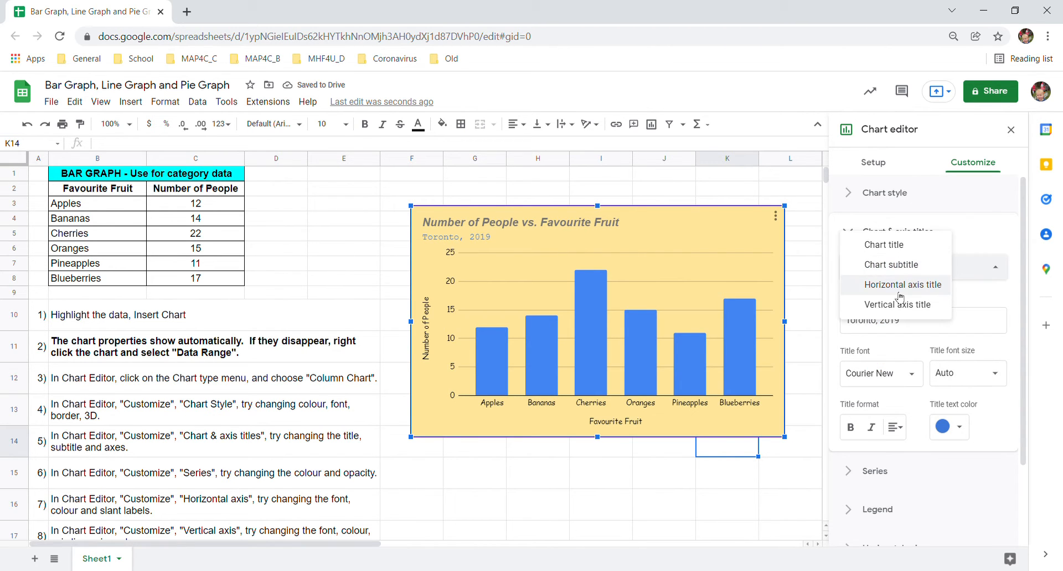
{"action": "left_click", "coordinate": [900, 286]}
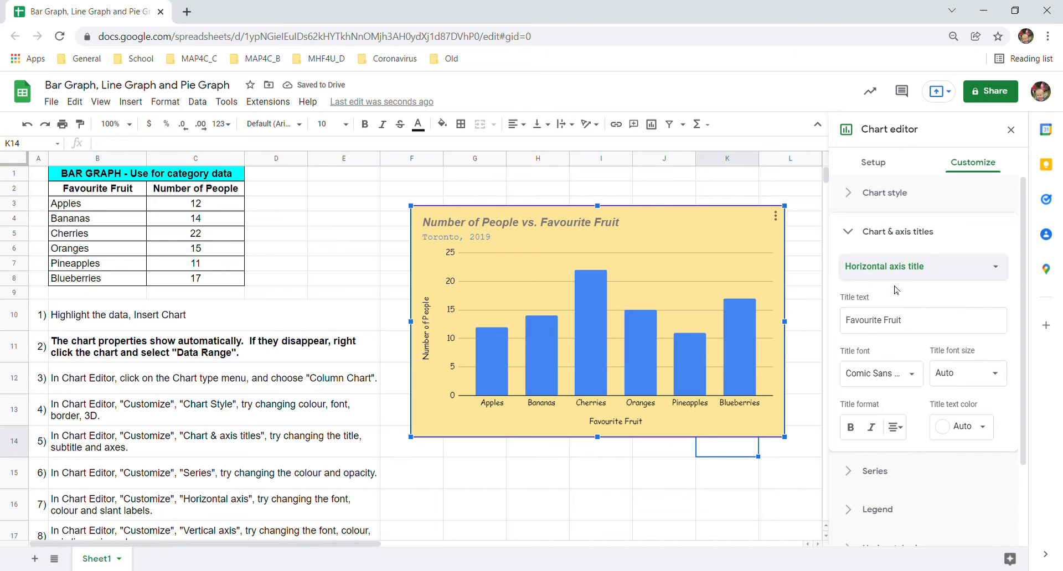
{"action": "left_click", "coordinate": [888, 379]}
{"action": "left_click", "coordinate": [916, 432]}
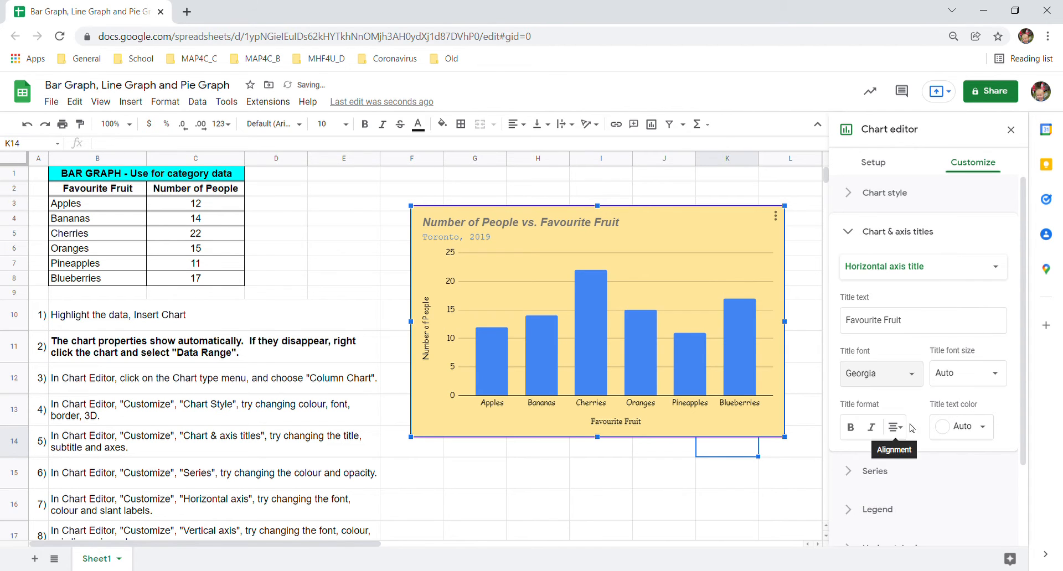
{"action": "left_click", "coordinate": [853, 431]}
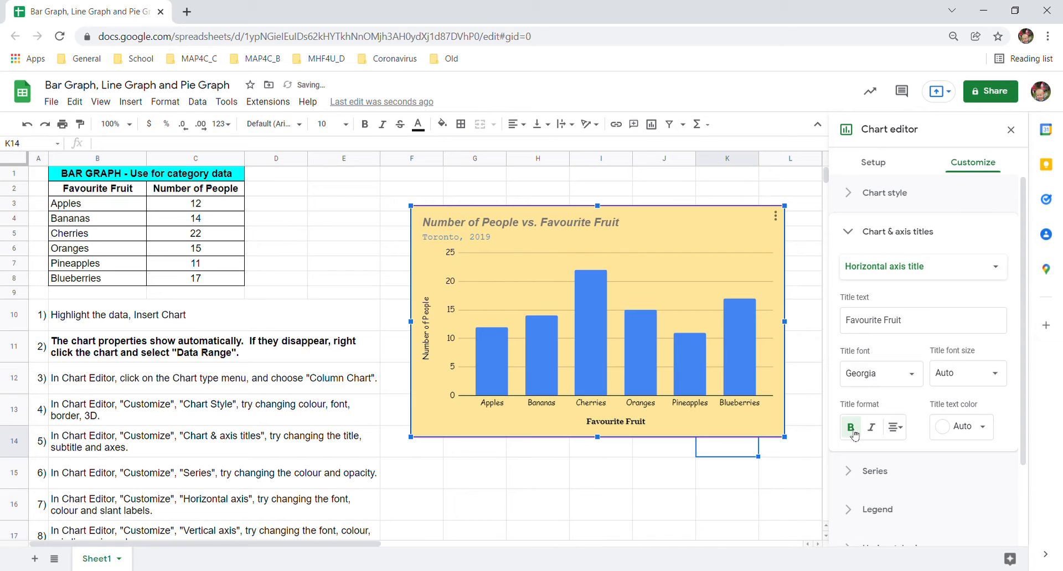
- Format the vertical axis title in bold Georgia and set its text color to dark orange
{"action": "left_click", "coordinate": [921, 274]}
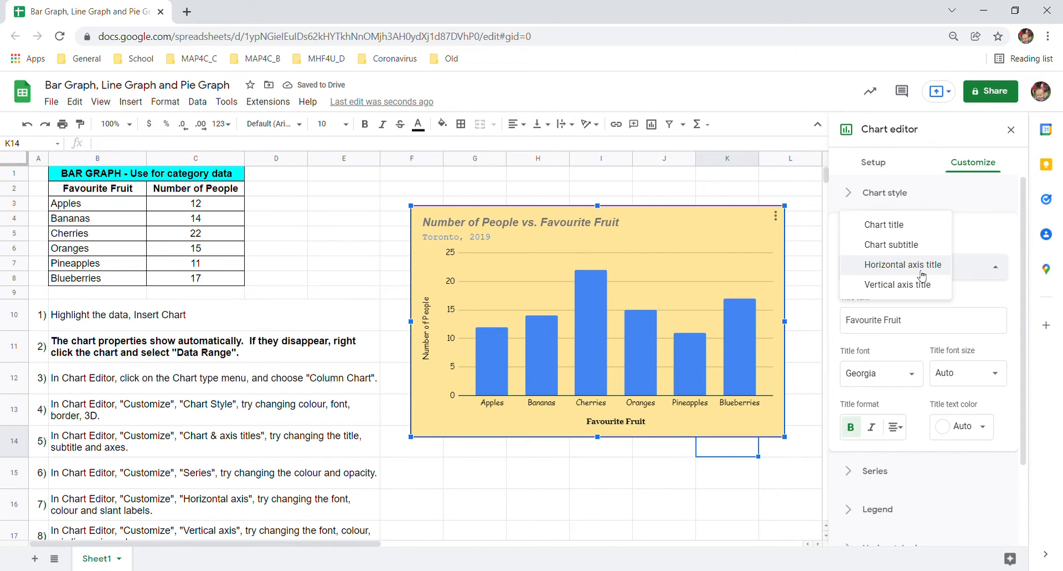
{"action": "left_click", "coordinate": [908, 285]}
{"action": "left_click", "coordinate": [883, 374]}
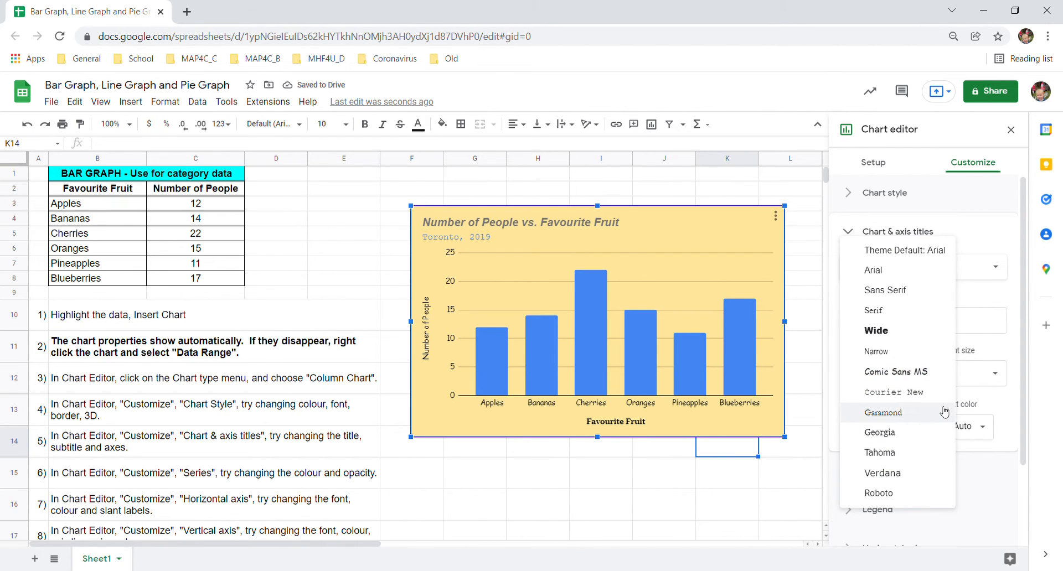
{"action": "left_click", "coordinate": [904, 434]}
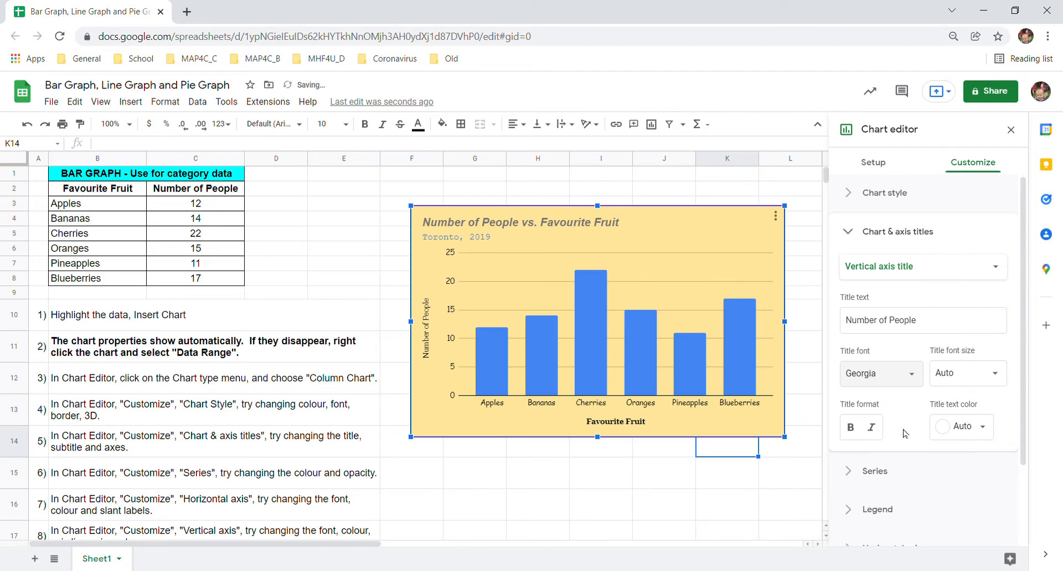
{"action": "left_click", "coordinate": [851, 427]}
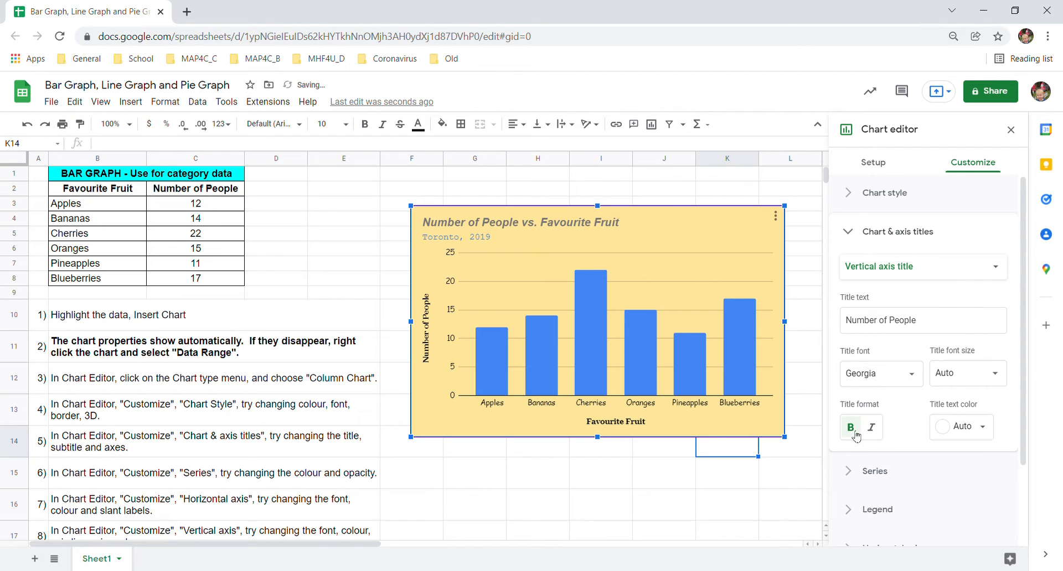
{"action": "left_click", "coordinate": [963, 427]}
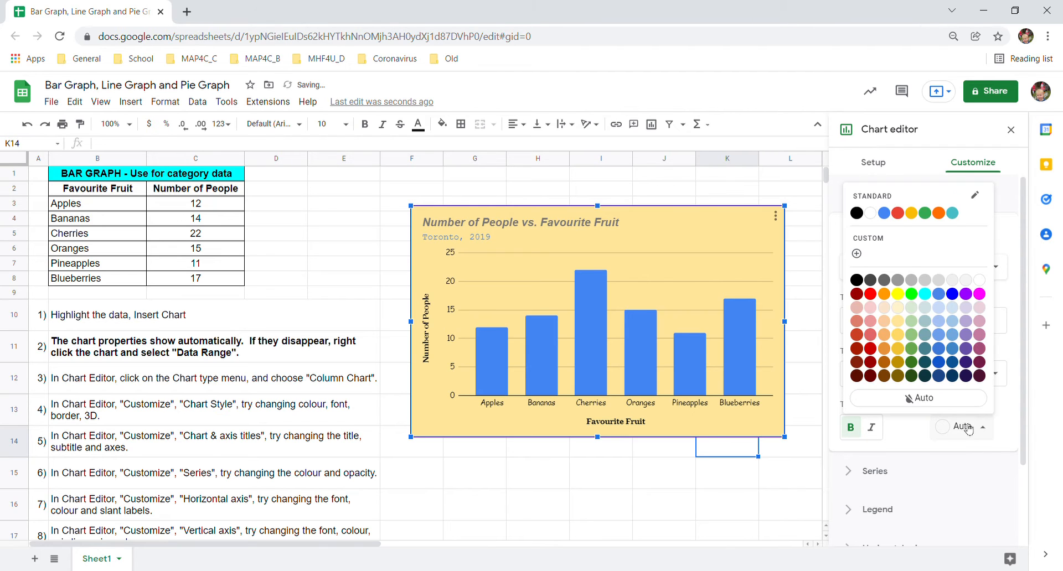
{"action": "left_click", "coordinate": [884, 363]}
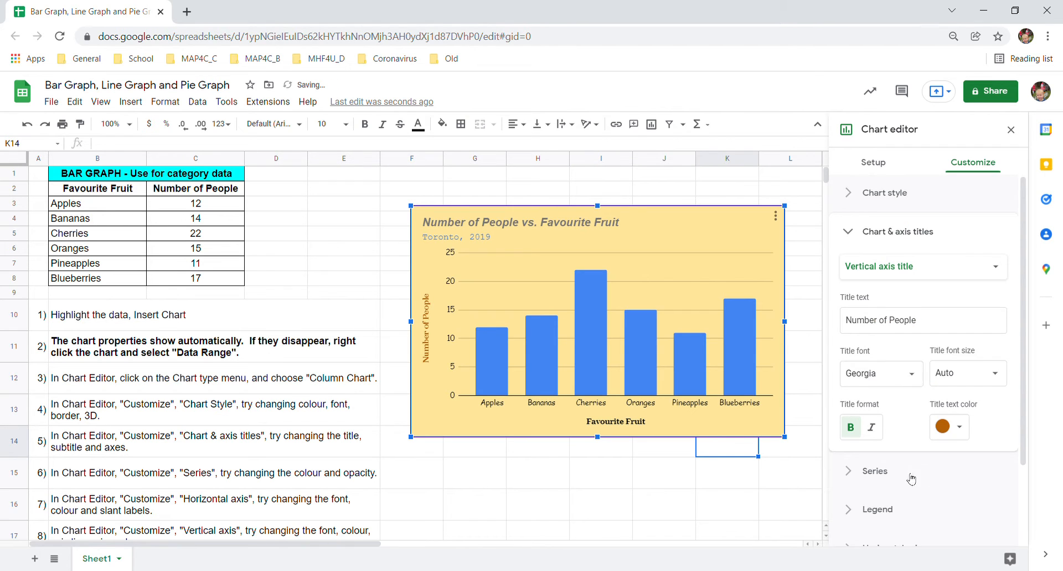
{"action": "left_click", "coordinate": [876, 471]}
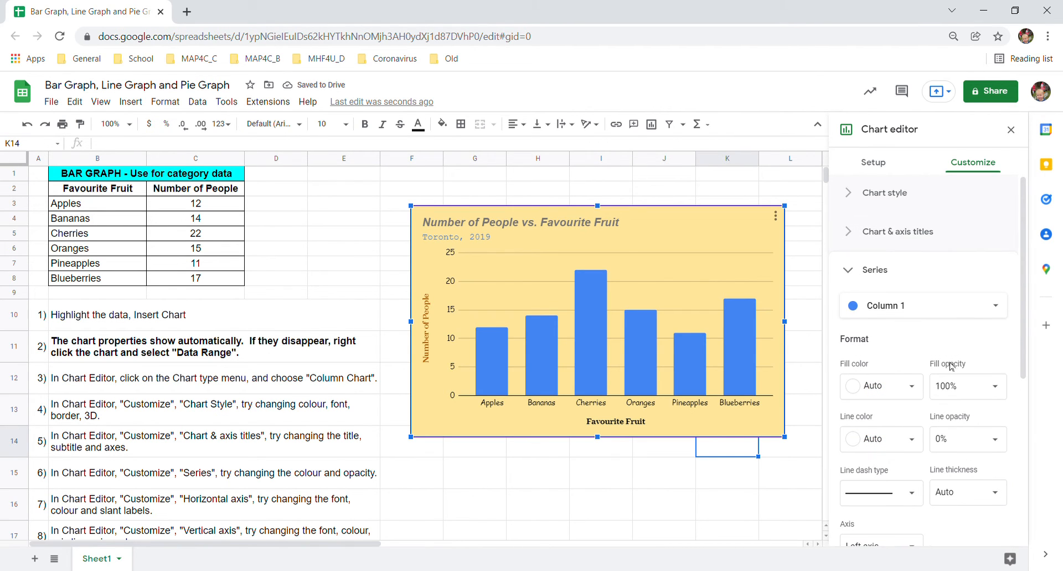
{"action": "scroll", "coordinate": [950, 368], "scroll_direction": "down", "scroll_amount": 2}
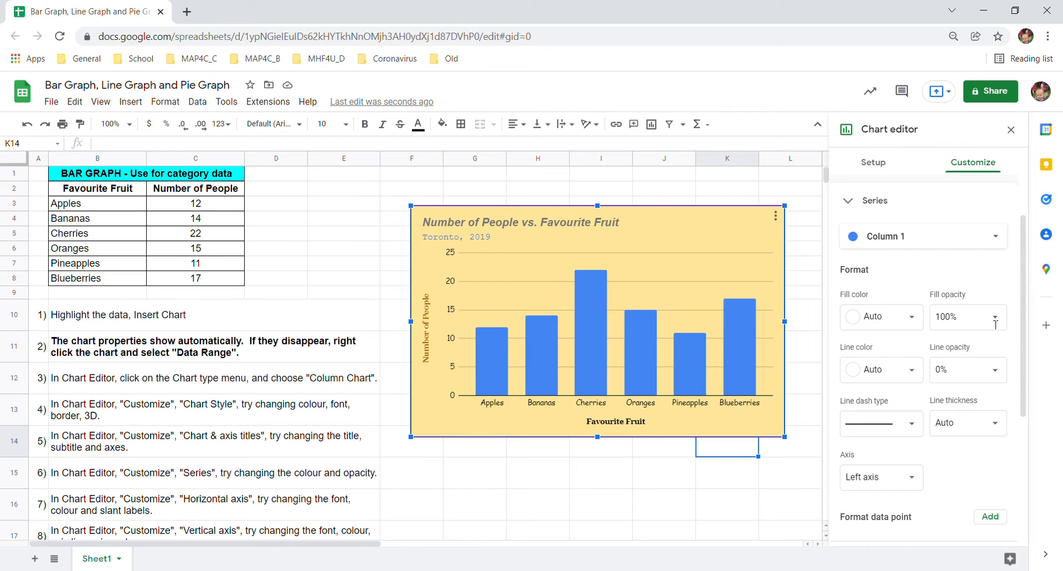
{"action": "left_click", "coordinate": [618, 478]}
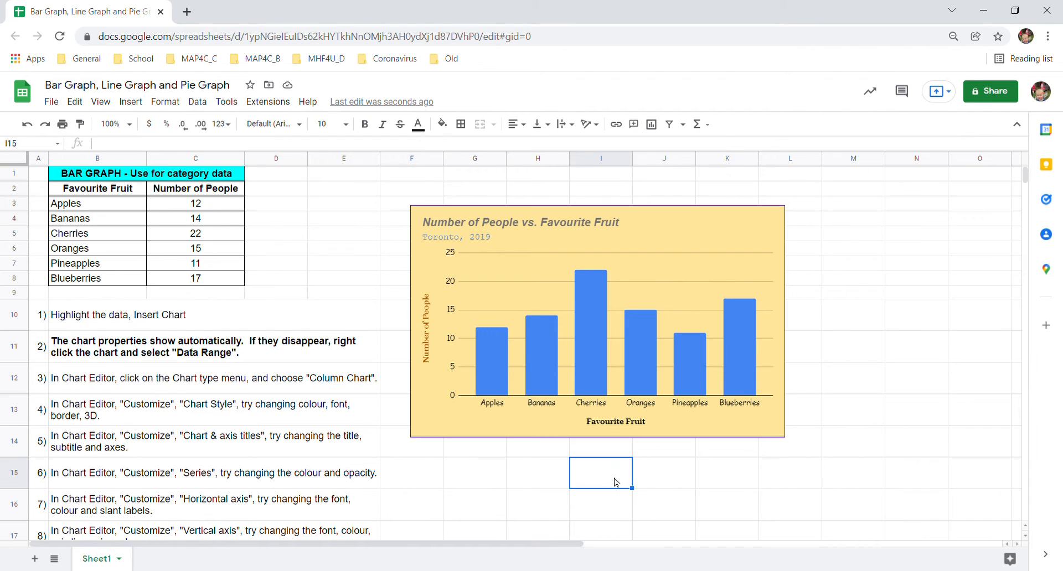
- Reopen the chart's editor and set the series fill color to dark red
{"action": "right_click", "coordinate": [611, 282]}
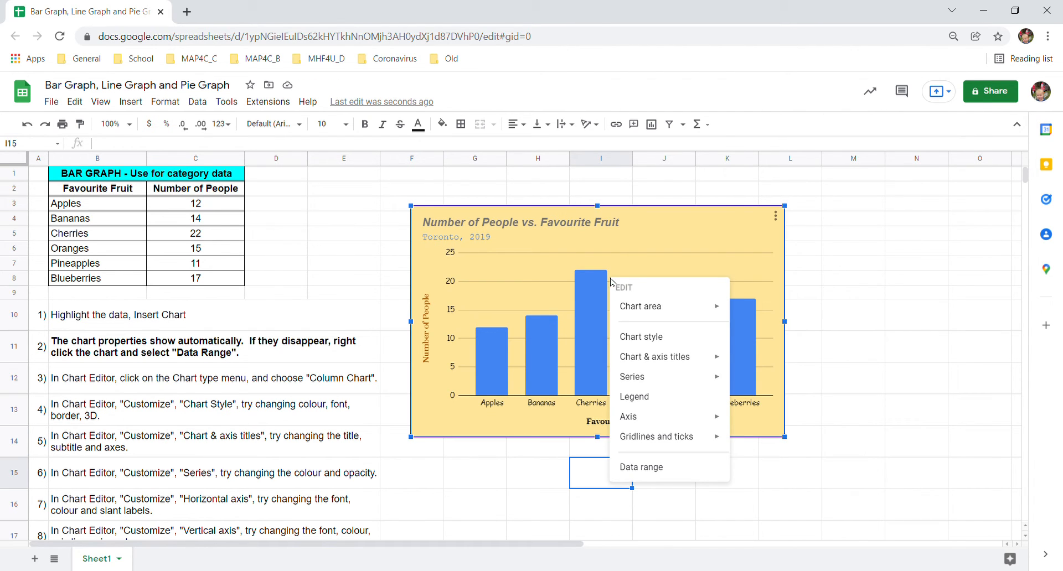
{"action": "left_click", "coordinate": [656, 474]}
{"action": "left_click", "coordinate": [972, 163]}
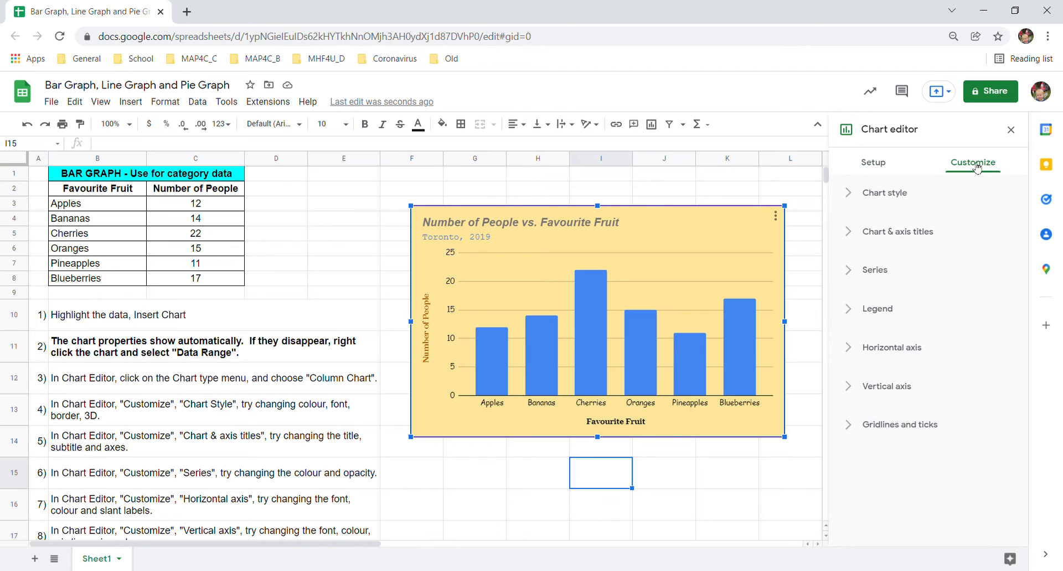
{"action": "left_click", "coordinate": [888, 281]}
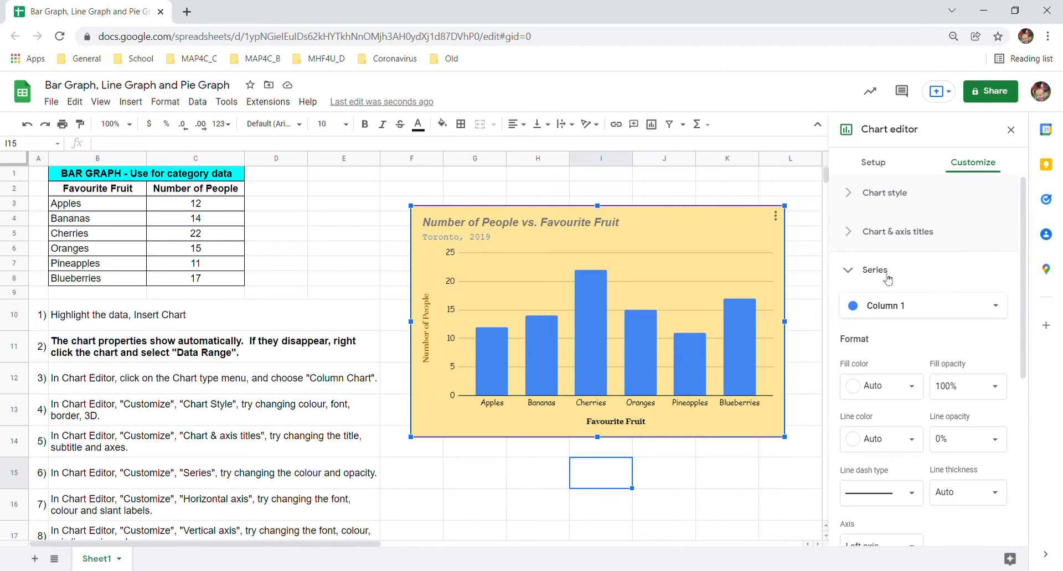
{"action": "left_click", "coordinate": [884, 391]}
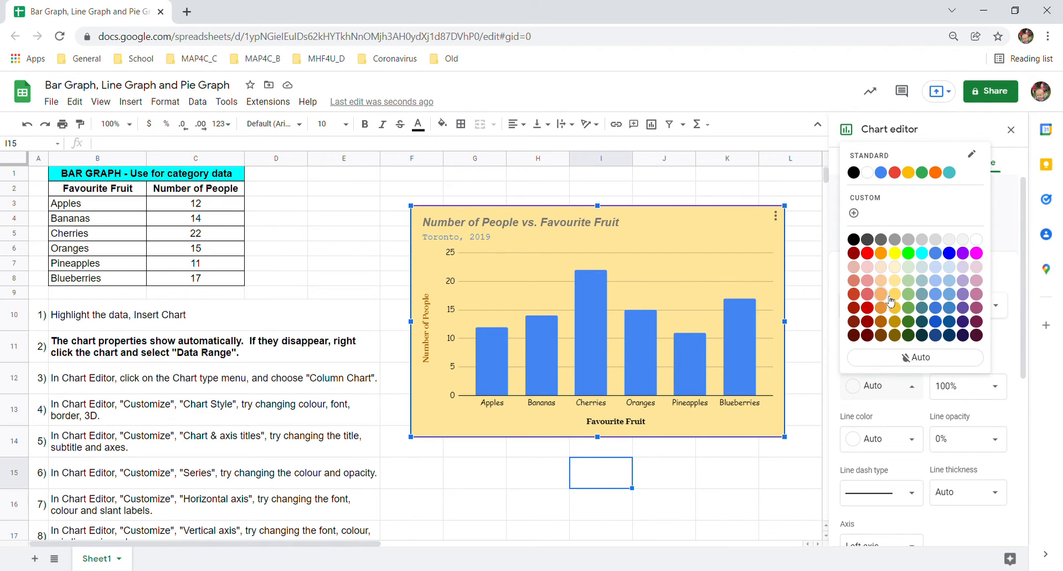
{"action": "left_click", "coordinate": [866, 308]}
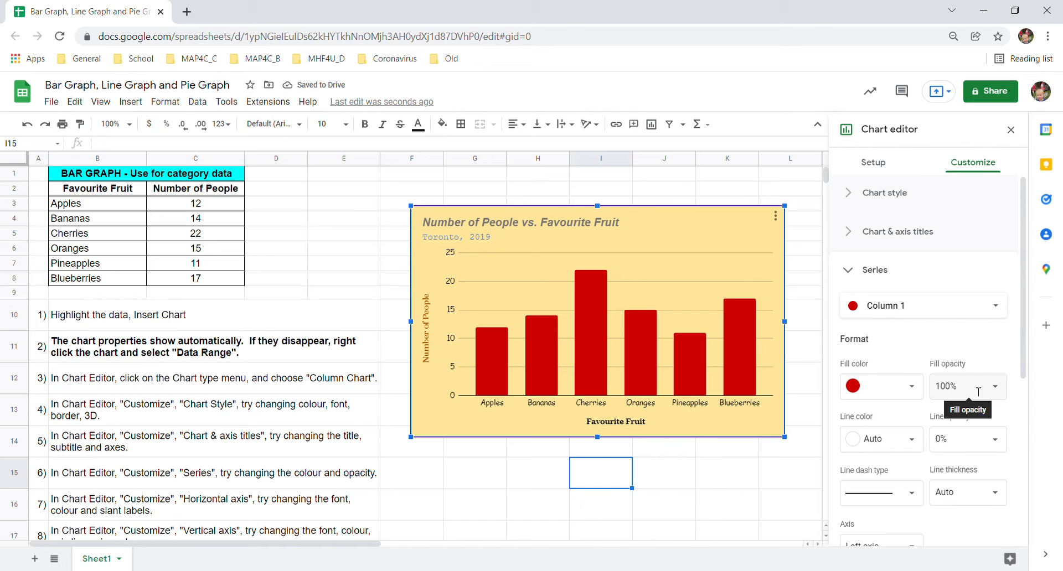
- Try fill opacities of 70% and 10% on the chart series
{"action": "left_click", "coordinate": [995, 392]}
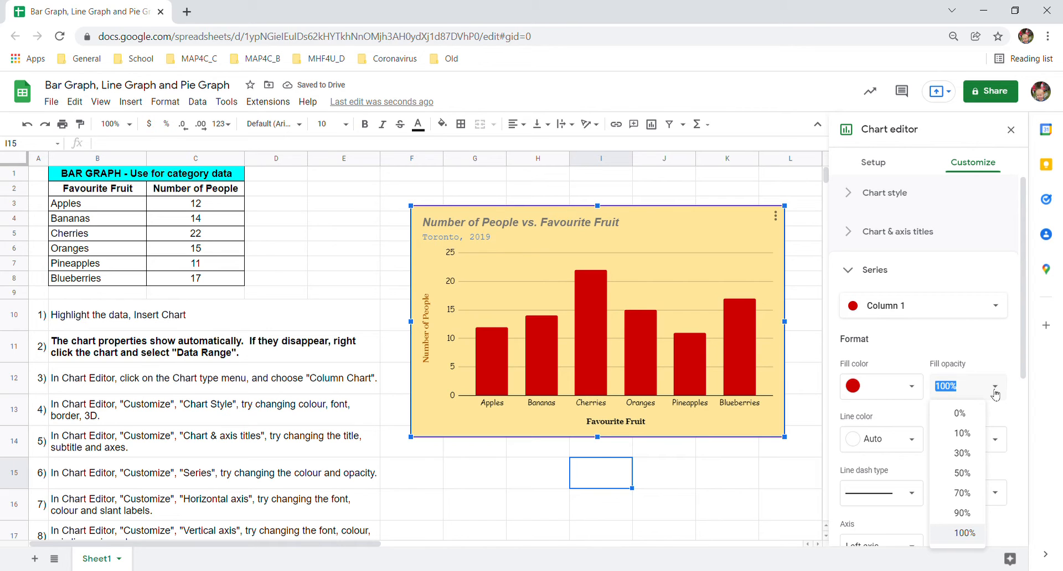
{"action": "left_click", "coordinate": [970, 494]}
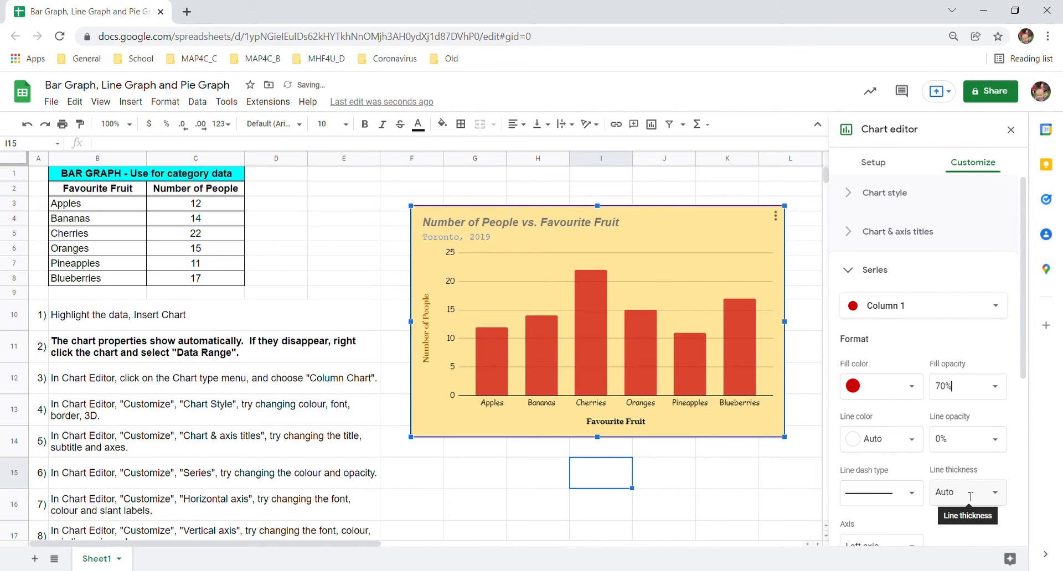
{"action": "left_click", "coordinate": [995, 391]}
{"action": "left_click", "coordinate": [988, 433]}
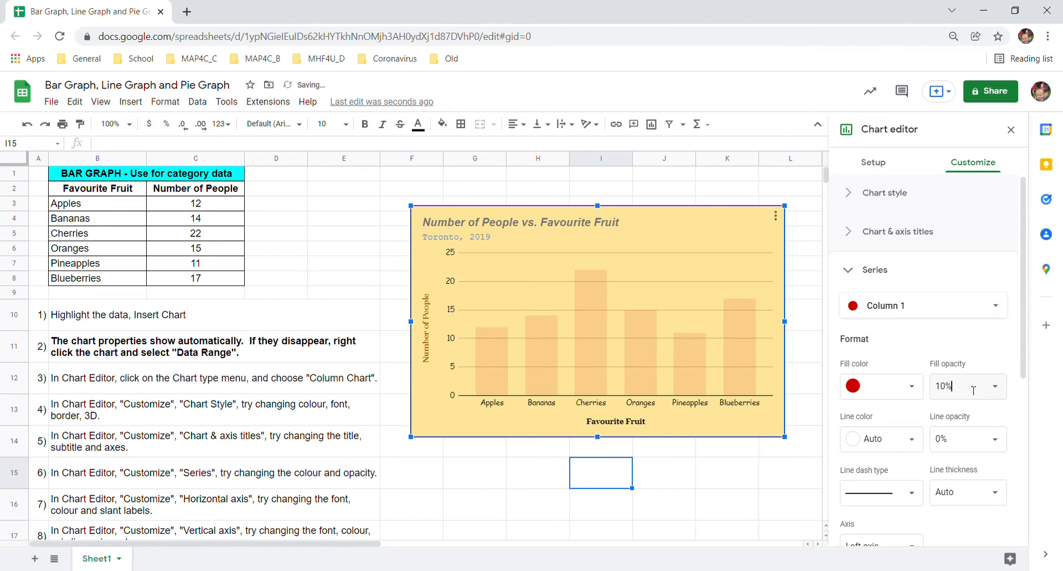
- Set the series fill opacity to 90% and its line opacity to 70%
{"action": "left_click", "coordinate": [1008, 394]}
{"action": "left_click", "coordinate": [974, 514]}
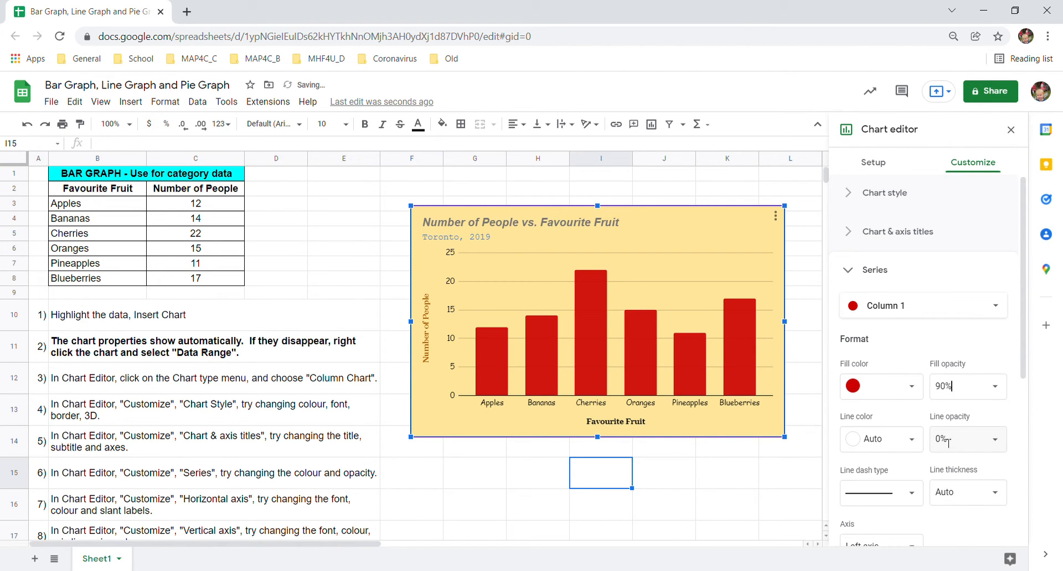
{"action": "left_click", "coordinate": [981, 444]}
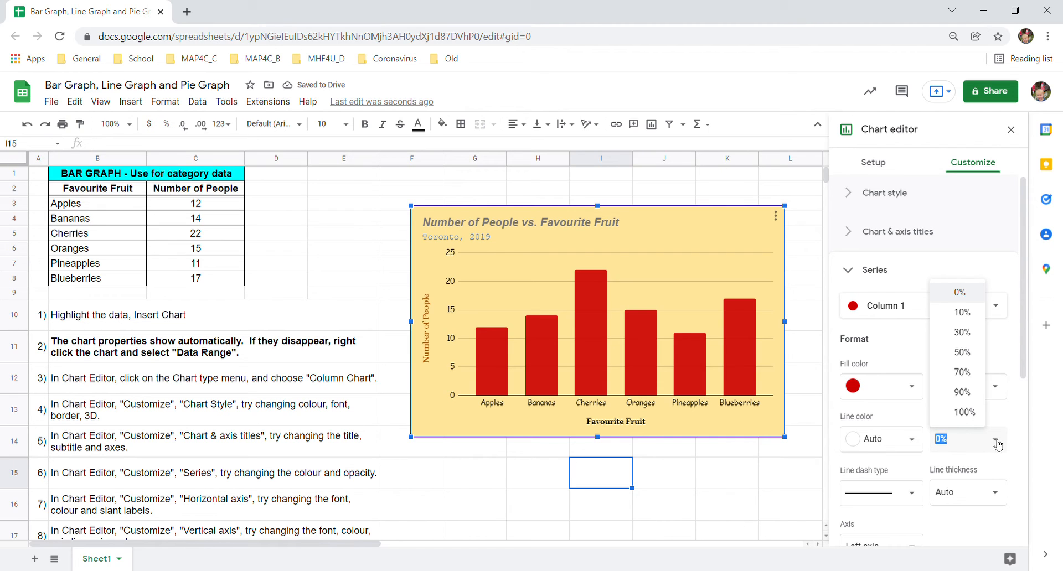
{"action": "left_click", "coordinate": [966, 393]}
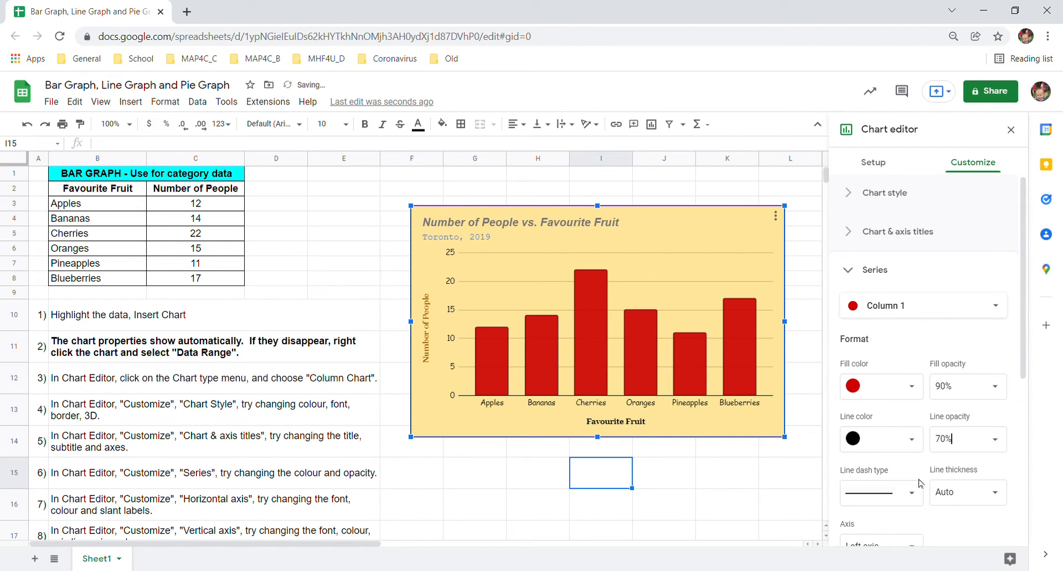
- Set the series line thickness to 8px and deselect the chart
{"action": "left_click", "coordinate": [885, 495]}
{"action": "left_click", "coordinate": [908, 492]}
{"action": "left_click", "coordinate": [962, 495]}
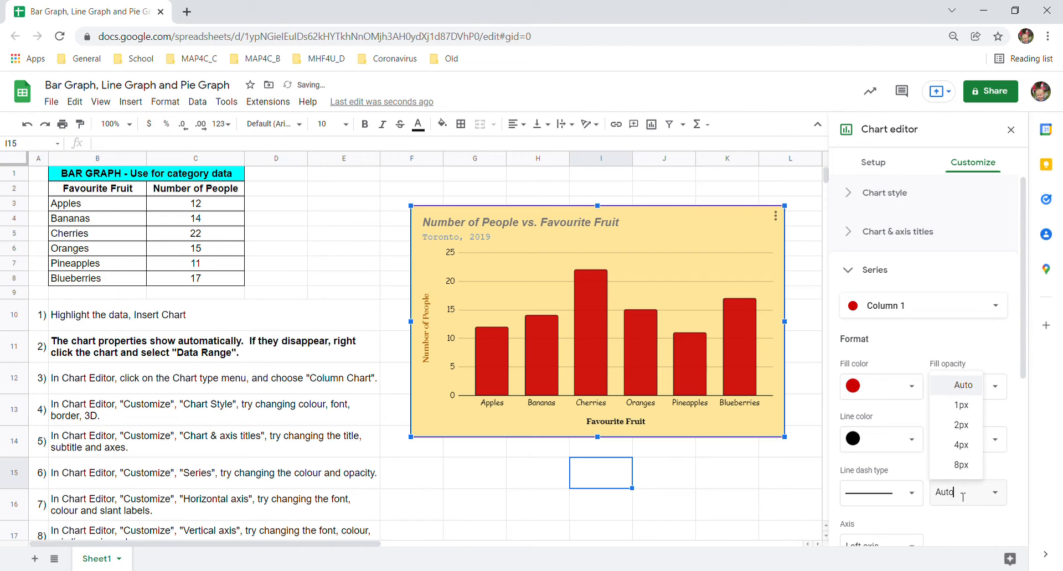
{"action": "left_click", "coordinate": [963, 467]}
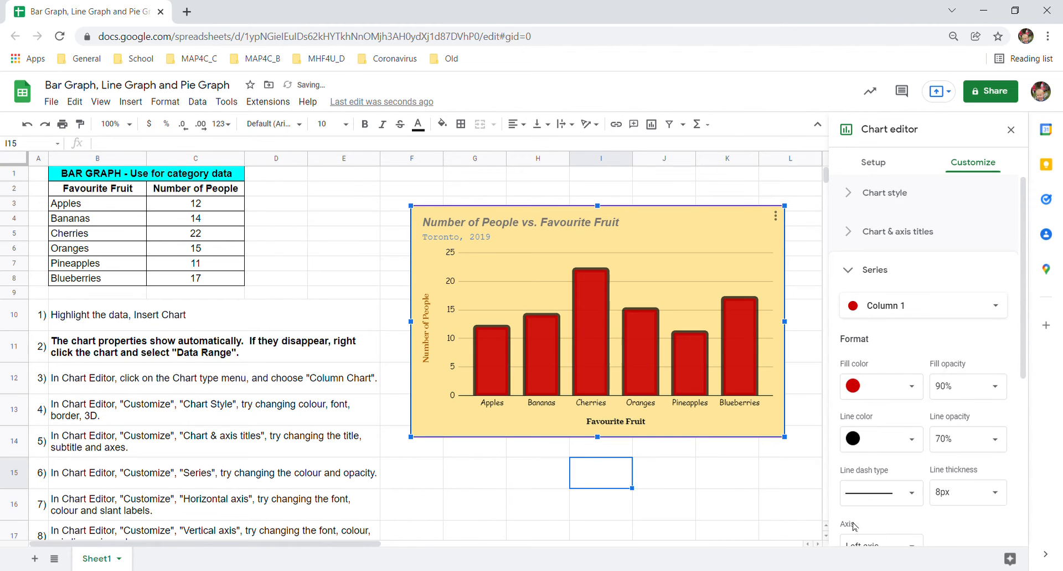
{"action": "scroll", "coordinate": [961, 464], "scroll_direction": "down", "scroll_amount": 3}
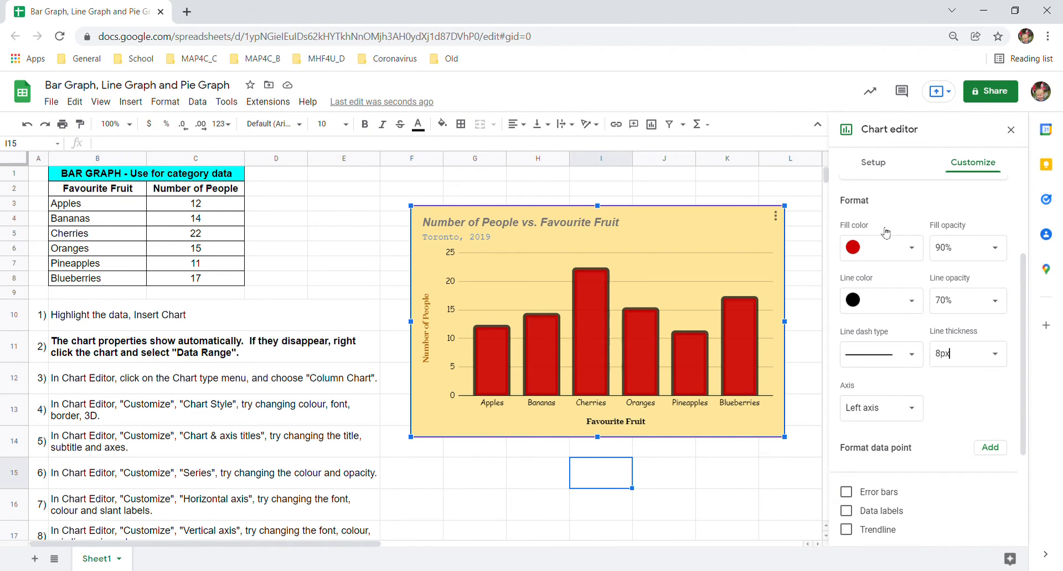
{"action": "left_click", "coordinate": [673, 509]}
- Reopen the chart's editor and set the horizontal axis label font to Wide
{"action": "scroll", "coordinate": [659, 496], "scroll_direction": "down", "scroll_amount": 2}
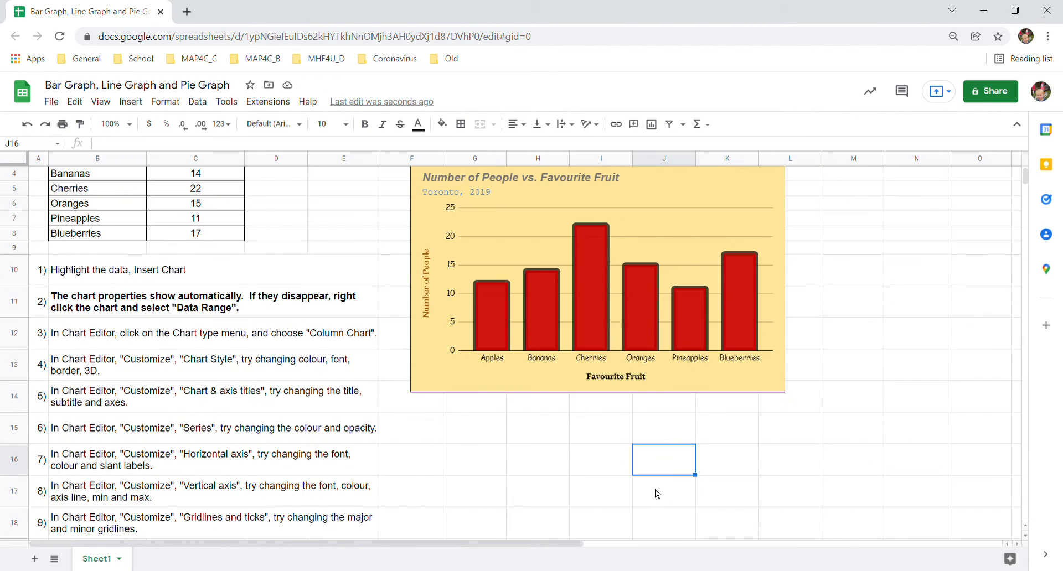
{"action": "right_click", "coordinate": [642, 286]}
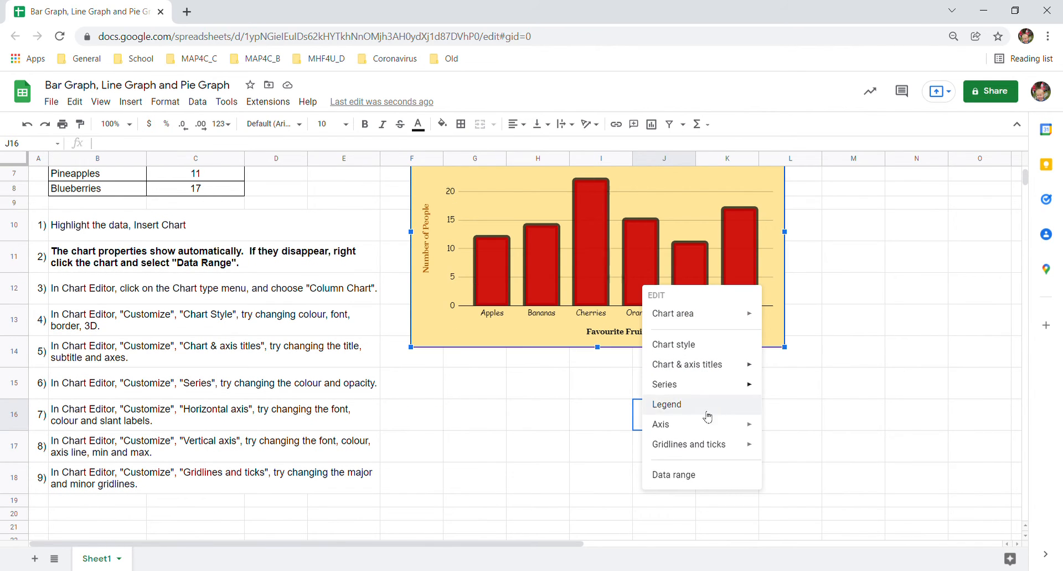
{"action": "left_click", "coordinate": [705, 474]}
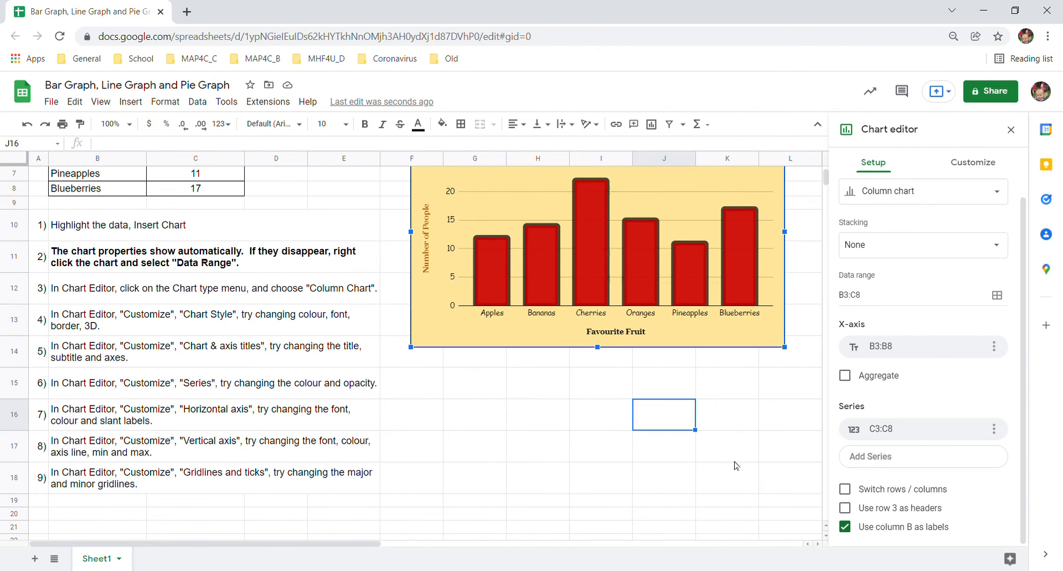
{"action": "right_click", "coordinate": [685, 303]}
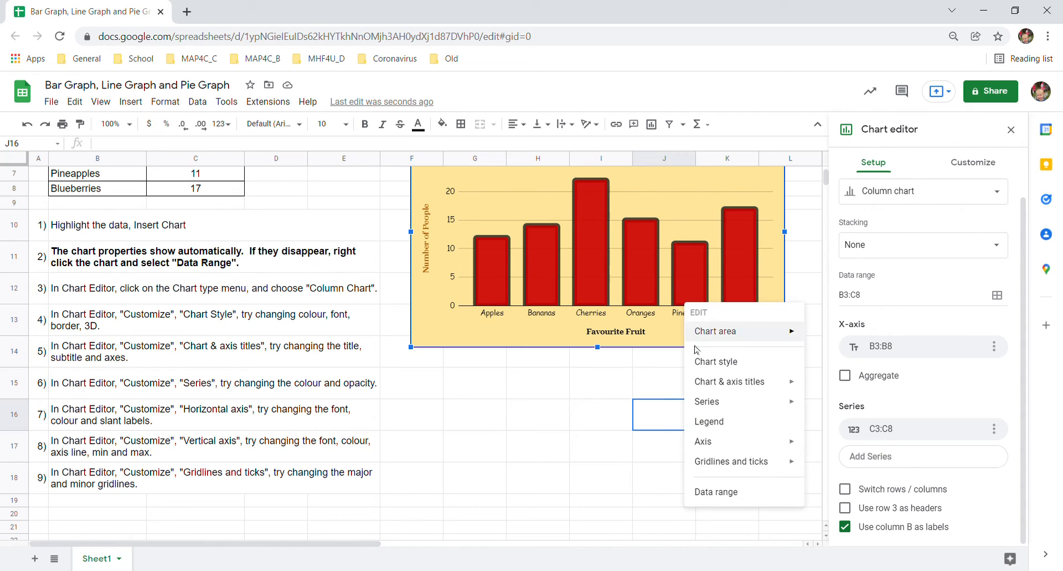
{"action": "left_click", "coordinate": [969, 164]}
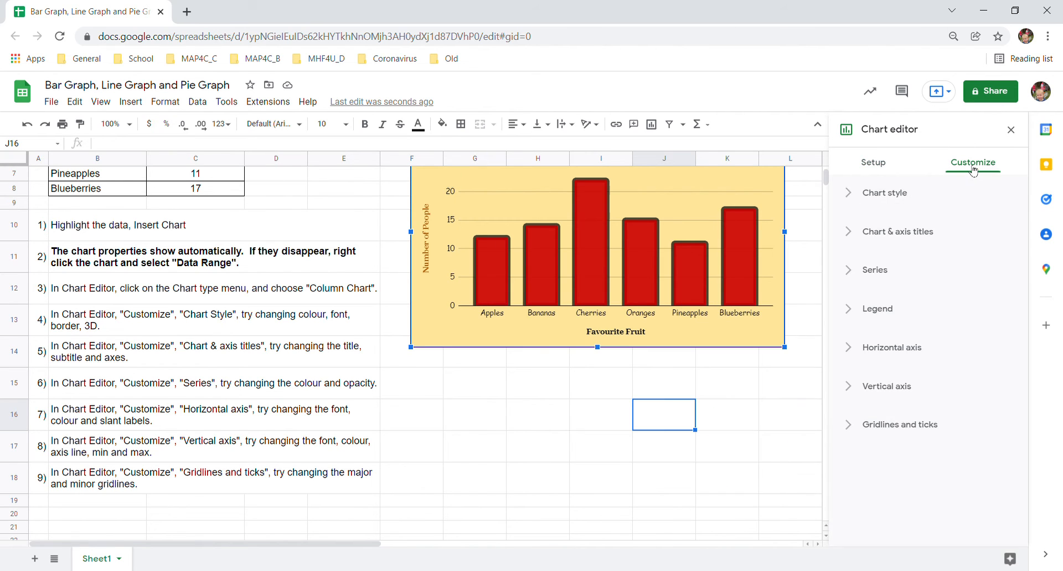
{"action": "left_click", "coordinate": [892, 348]}
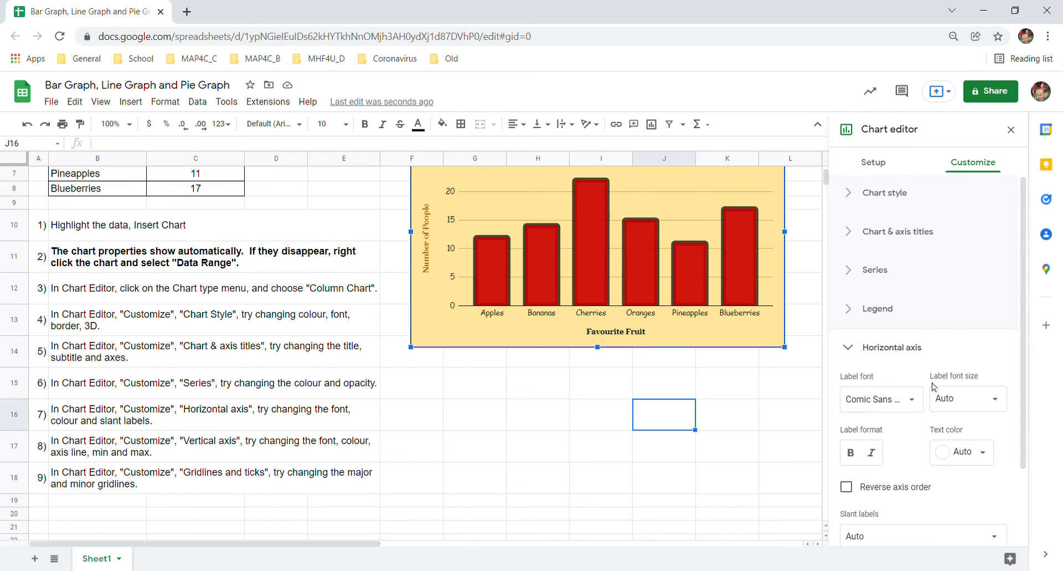
{"action": "left_click", "coordinate": [902, 396]}
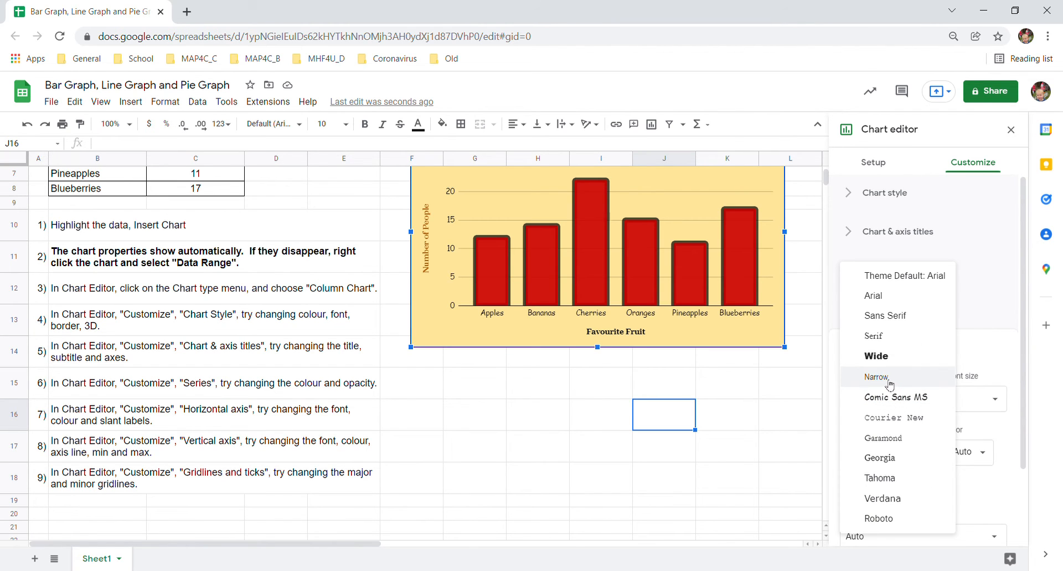
{"action": "left_click", "coordinate": [885, 356]}
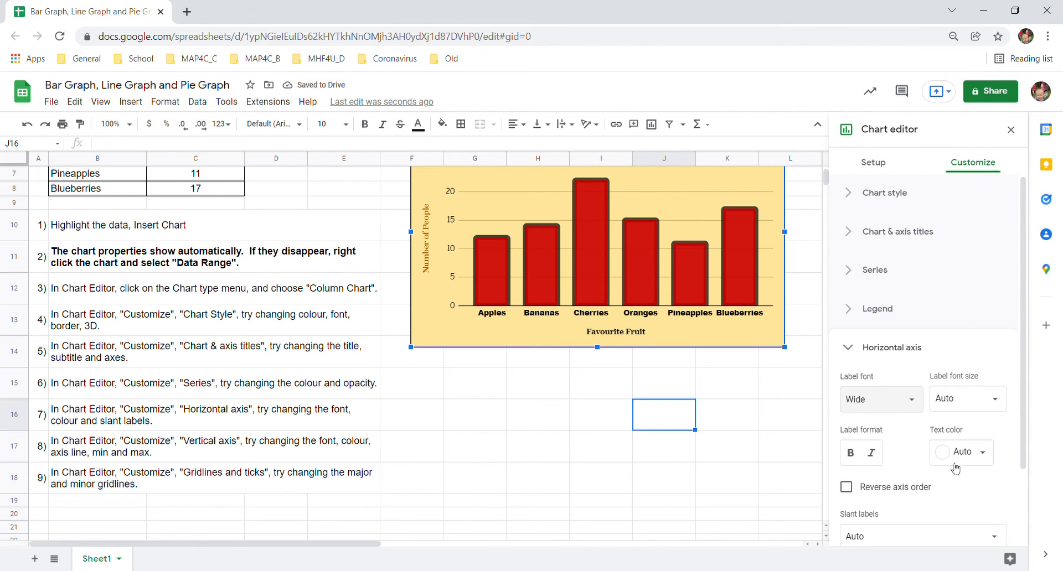
- Try a horizontal axis label font size of 16, and settle on size 10
{"action": "left_click", "coordinate": [963, 400]}
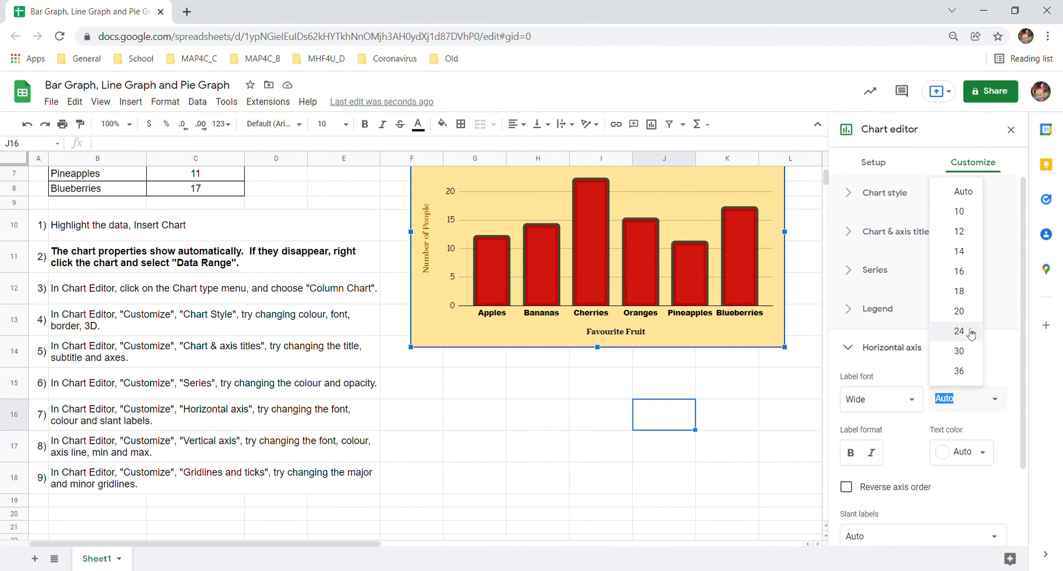
{"action": "left_click", "coordinate": [972, 276]}
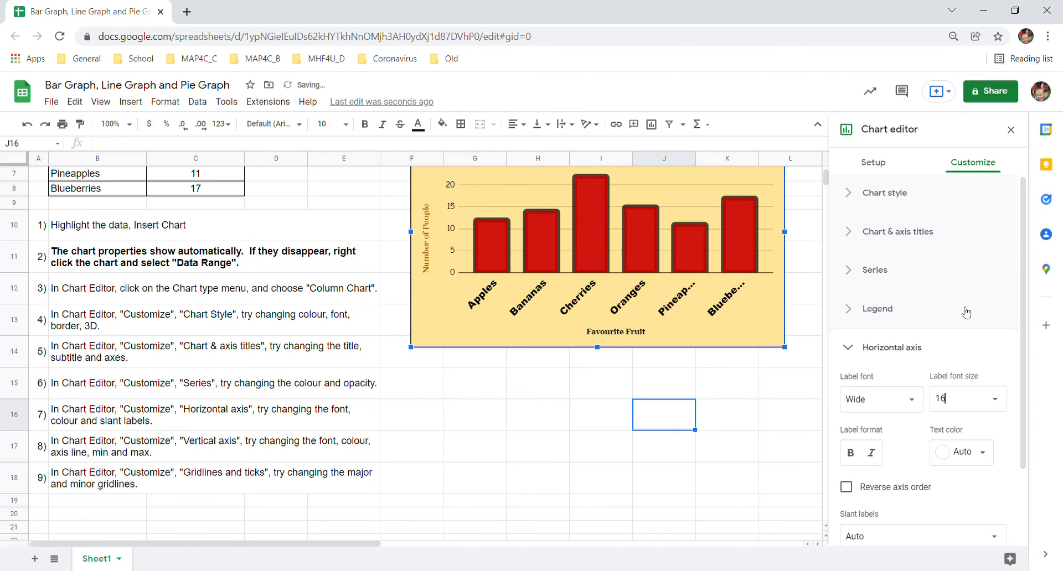
{"action": "left_click", "coordinate": [996, 401]}
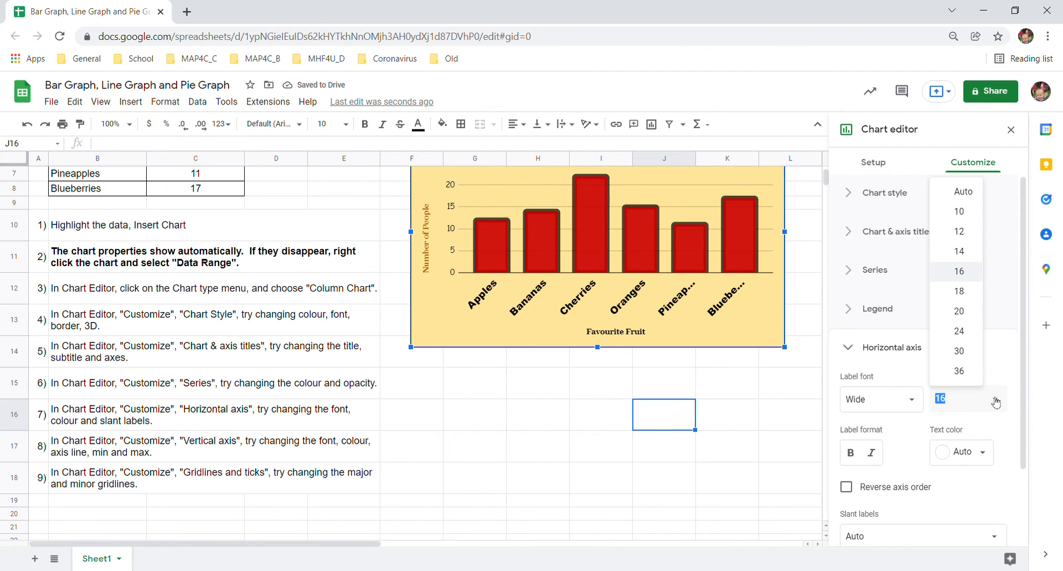
{"action": "left_click", "coordinate": [966, 212]}
- Try slanting the horizontal axis labels at 30°, and settle on a 60° slant
{"action": "scroll", "coordinate": [965, 461], "scroll_direction": "down", "scroll_amount": 2}
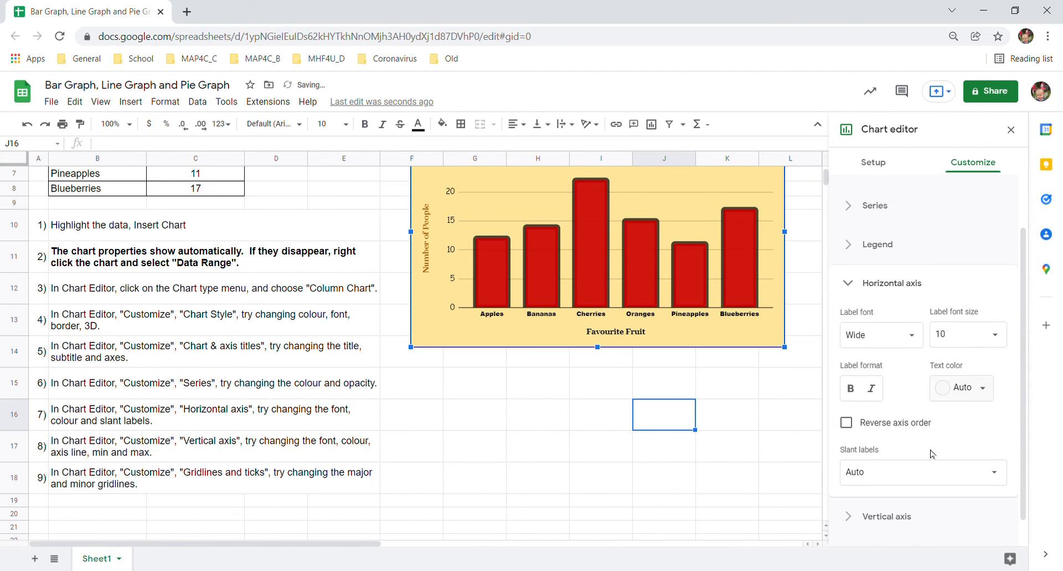
{"action": "left_click", "coordinate": [867, 470]}
{"action": "left_click", "coordinate": [872, 400]}
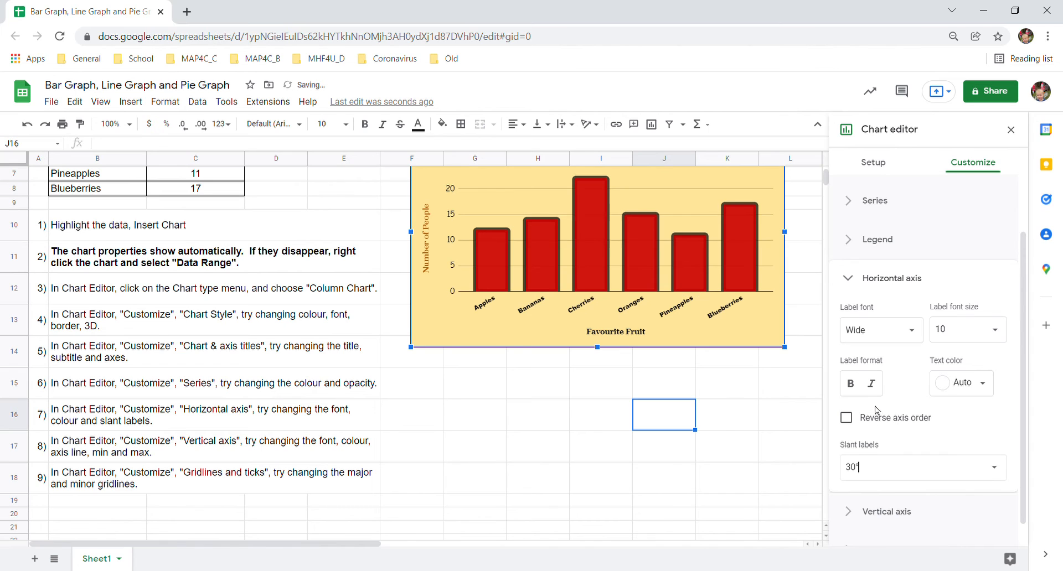
{"action": "left_click", "coordinate": [984, 472]}
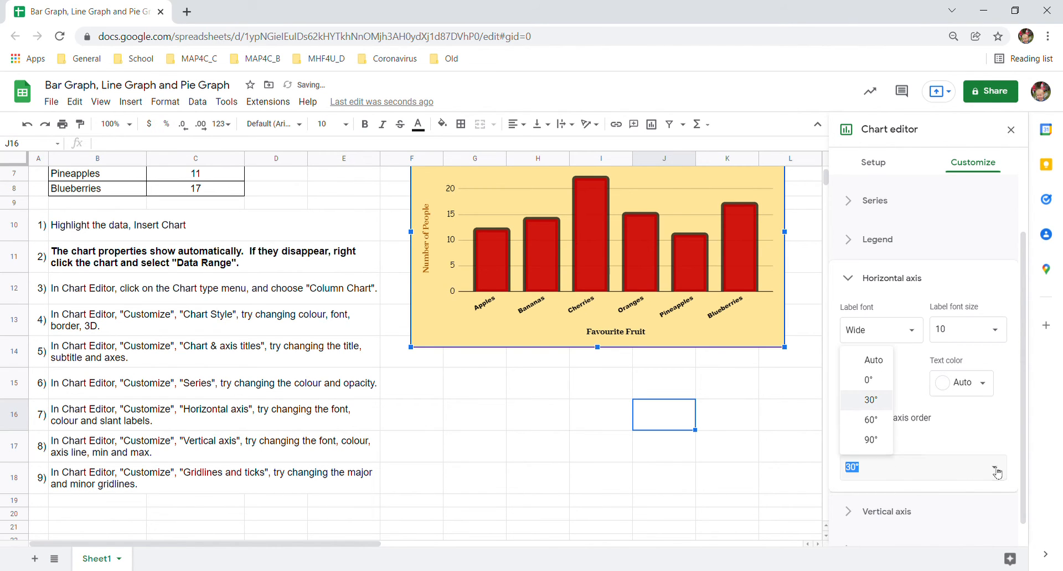
{"action": "left_click", "coordinate": [876, 426]}
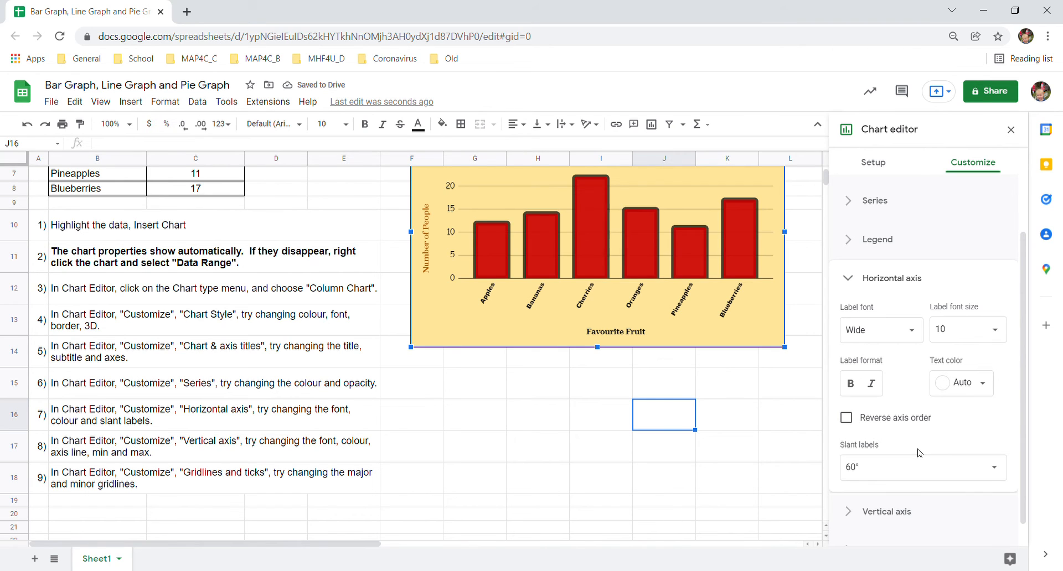
- Set the vertical axis labels to Serif at size 16 and show the axis line
{"action": "left_click", "coordinate": [900, 516]}
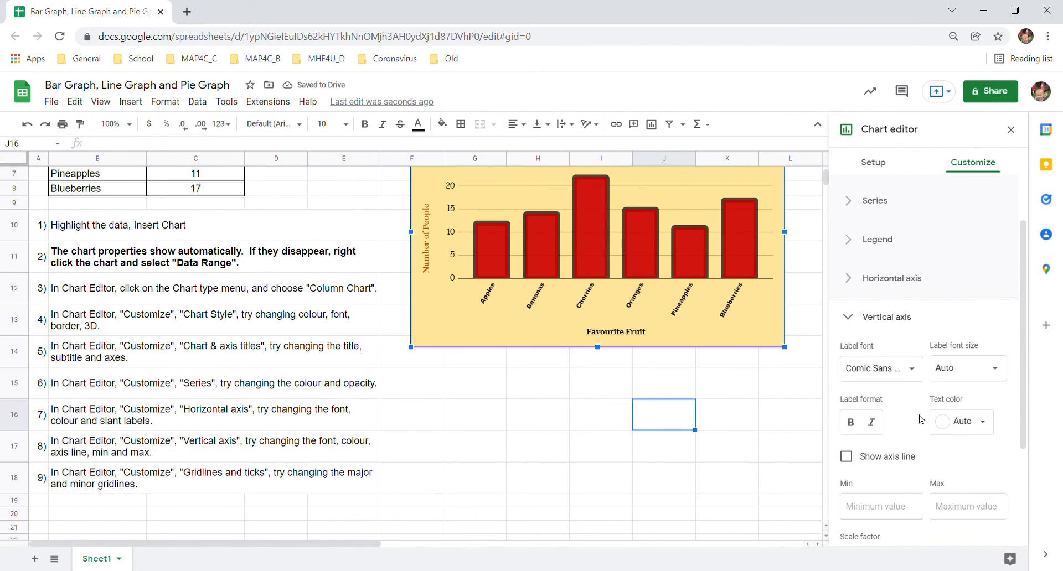
{"action": "left_click", "coordinate": [886, 369]}
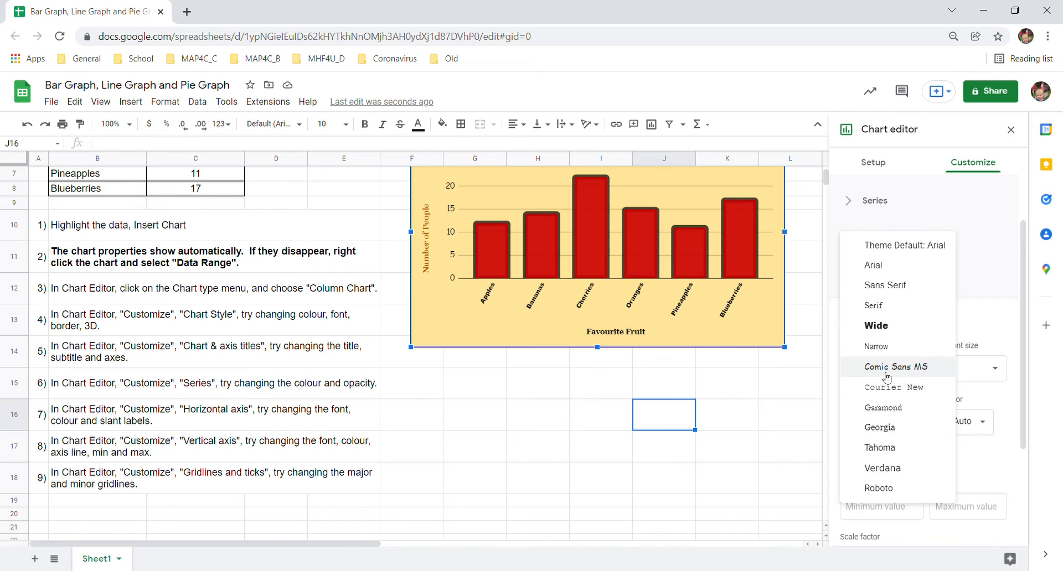
{"action": "left_click", "coordinate": [890, 306]}
{"action": "left_click", "coordinate": [959, 375]}
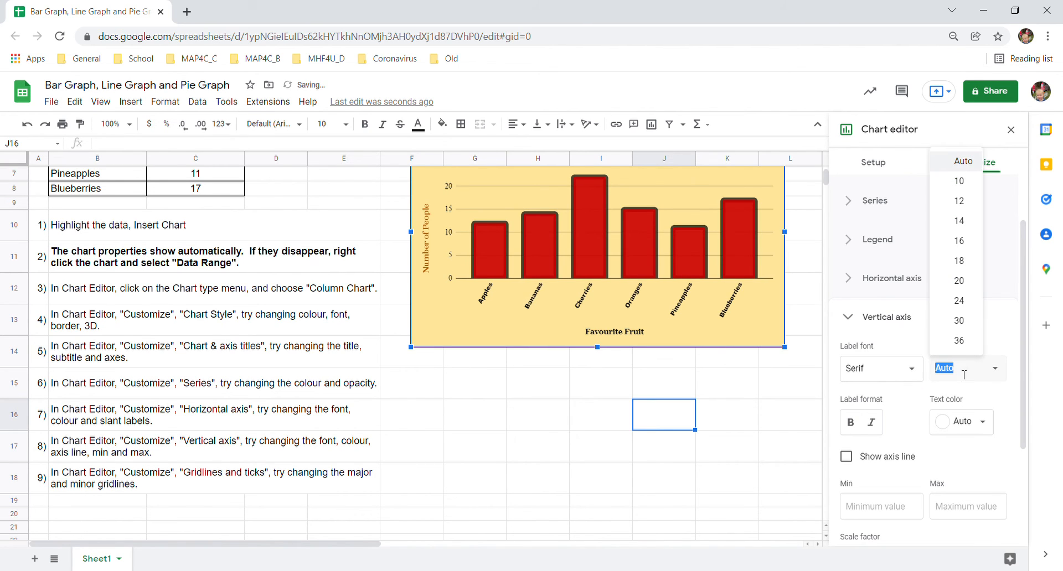
{"action": "left_click", "coordinate": [969, 243]}
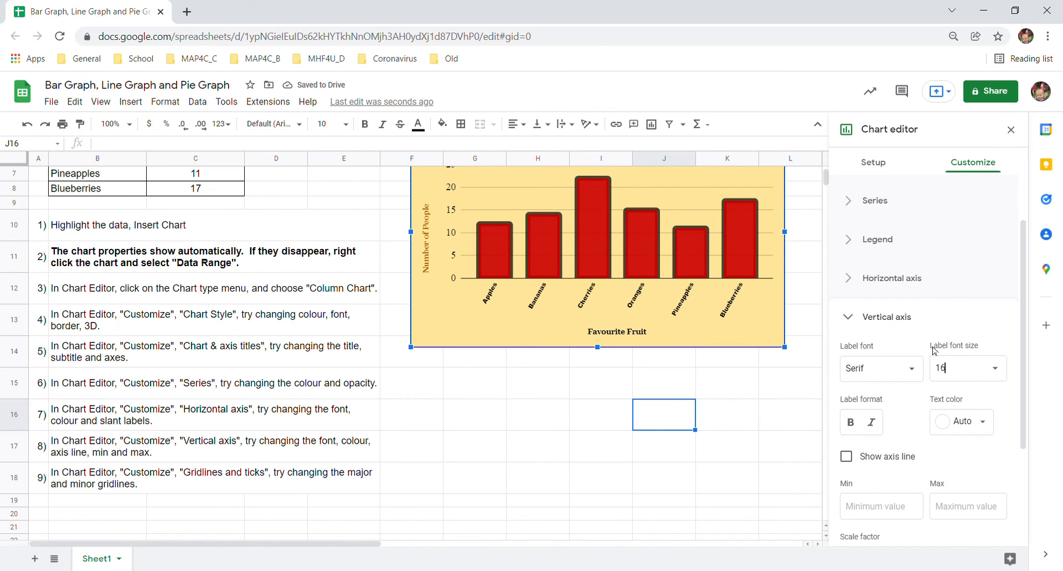
{"action": "left_click", "coordinate": [896, 458]}
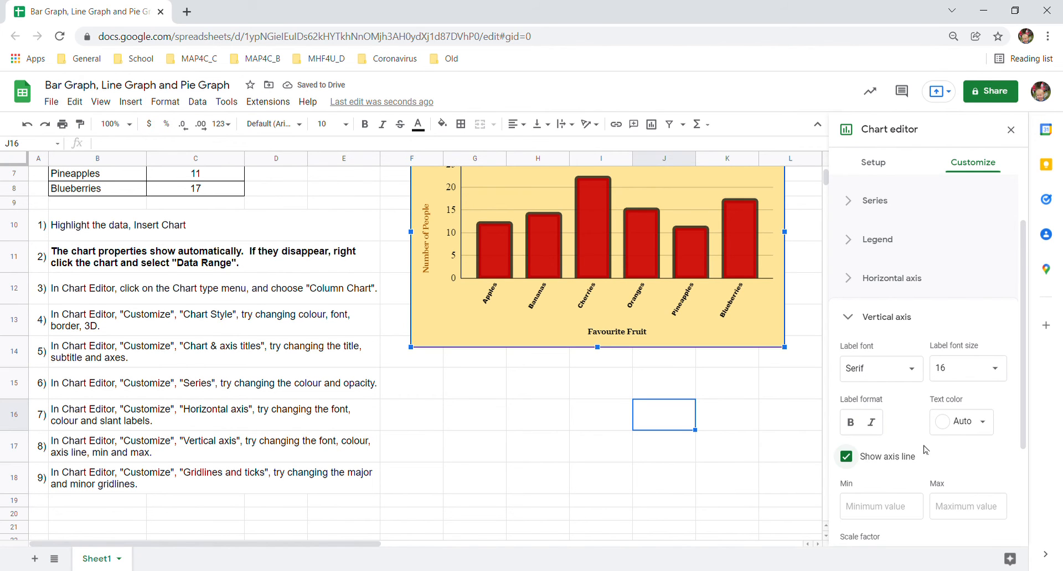
- Set the vertical axis minimum to 0 and its maximum to 45
{"action": "scroll", "coordinate": [948, 447], "scroll_direction": "down", "scroll_amount": 1}
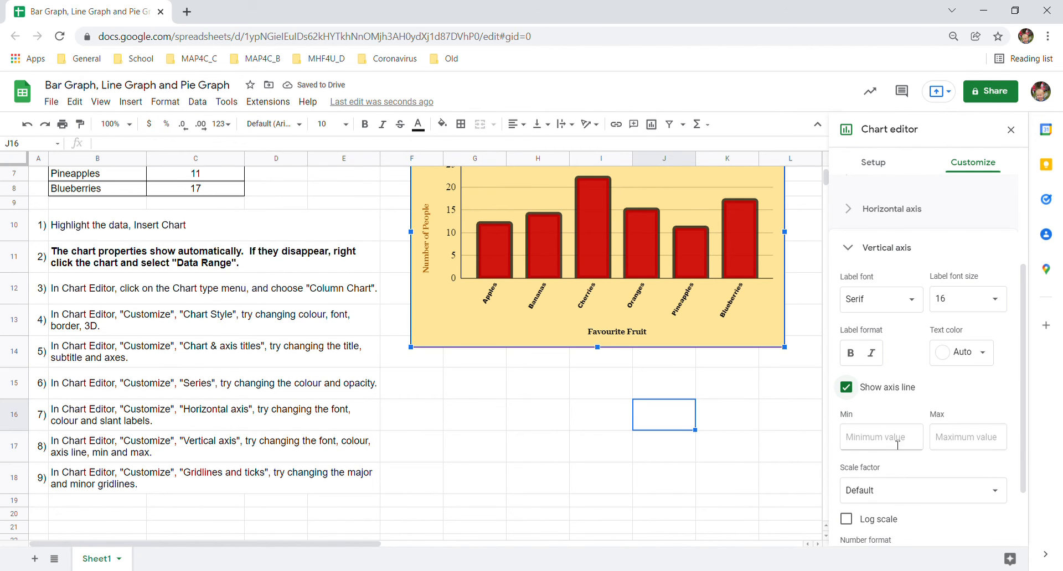
{"action": "scroll", "coordinate": [797, 310], "scroll_direction": "up", "scroll_amount": 1}
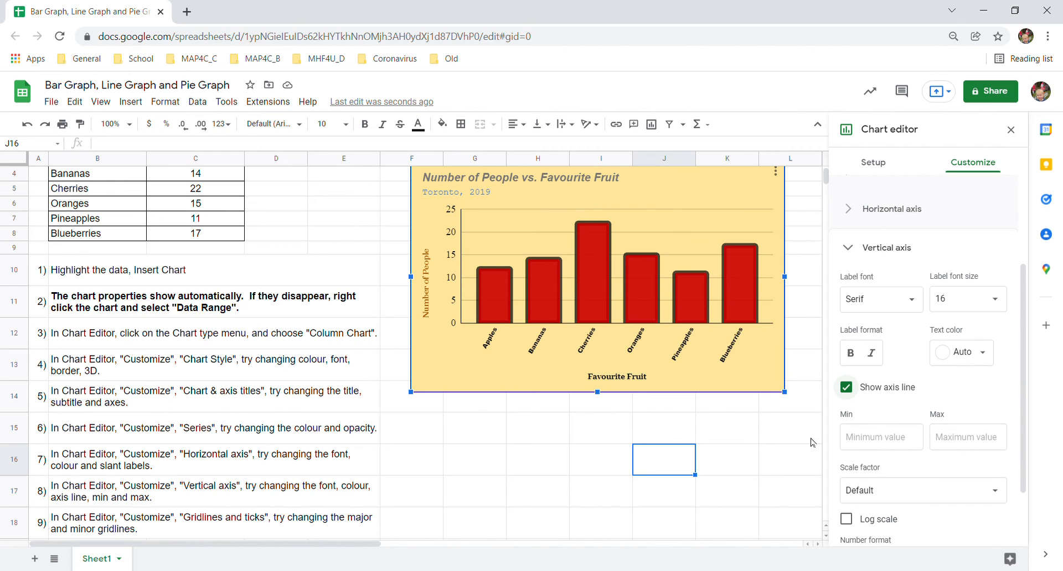
{"action": "left_click", "coordinate": [879, 445]}
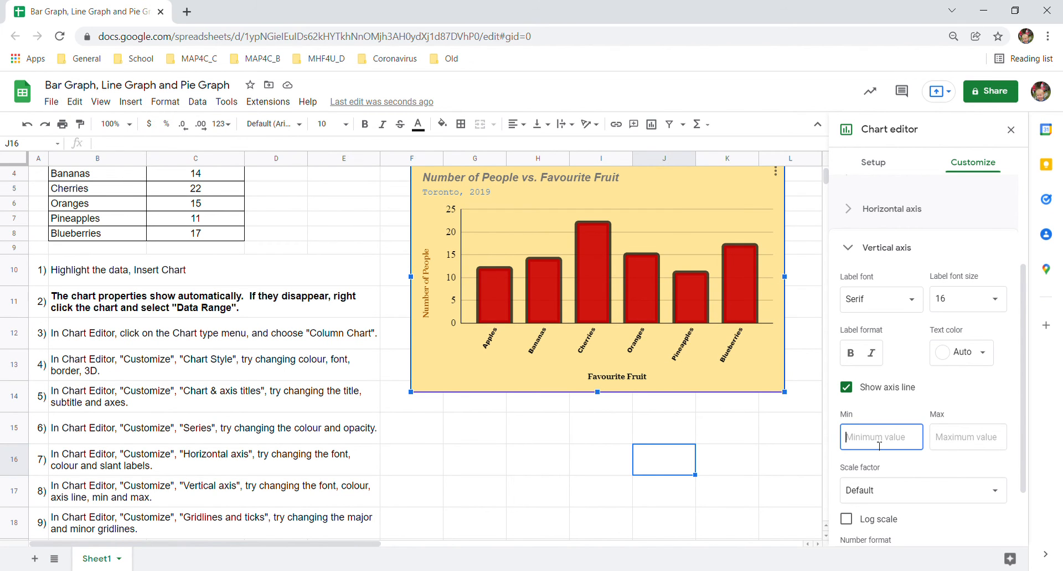
{"action": "type", "text": "0"}
{"action": "left_click", "coordinate": [965, 439]}
{"action": "type", "text": "45"}
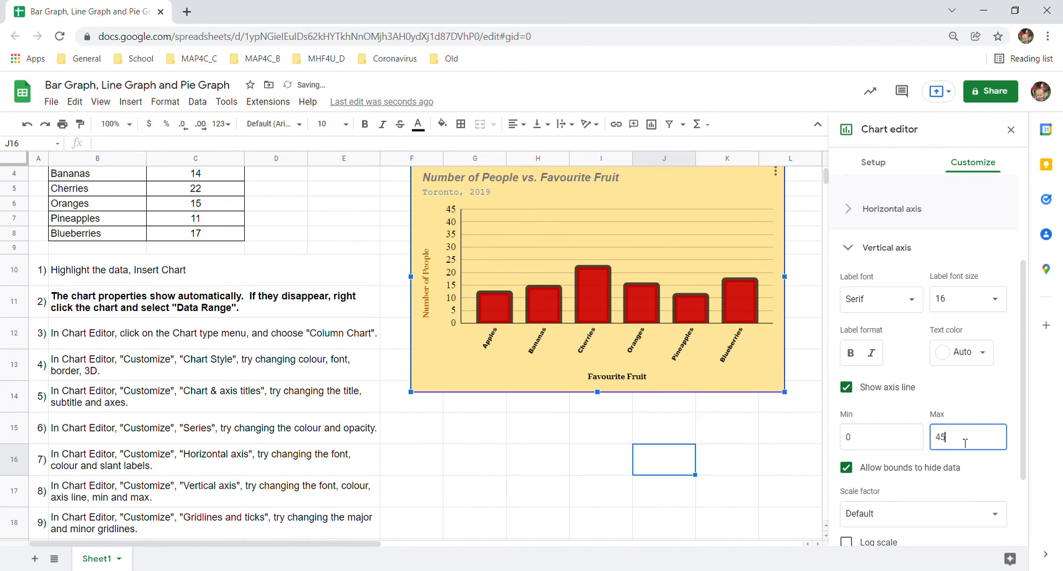
- Change the vertical axis maximum to 30
{"action": "left_click_drag", "start_coordinate": [965, 443], "coordinate": [931, 437]}
{"action": "type", "text": "30"}
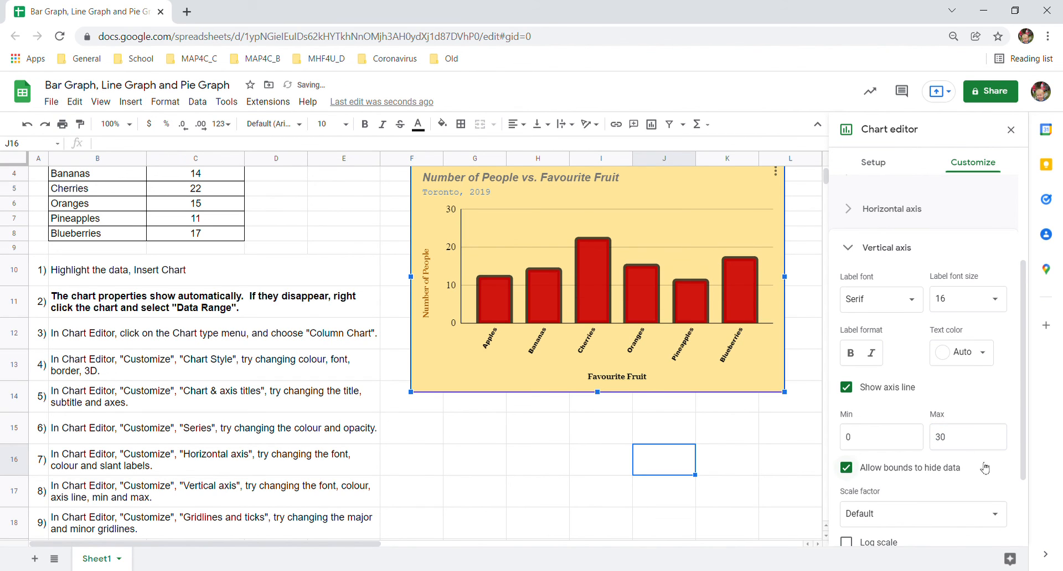
{"action": "left_click", "coordinate": [881, 434]}
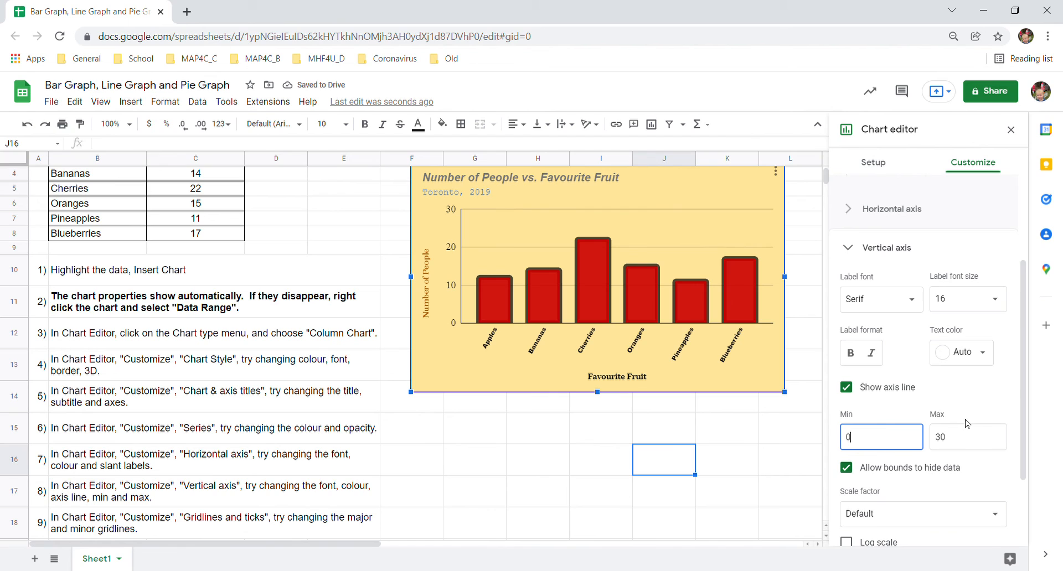
- Switch the vertical axis major gridlines off and back on, and turn on its minor gridlines
{"action": "scroll", "coordinate": [966, 426], "scroll_direction": "down", "scroll_amount": 2}
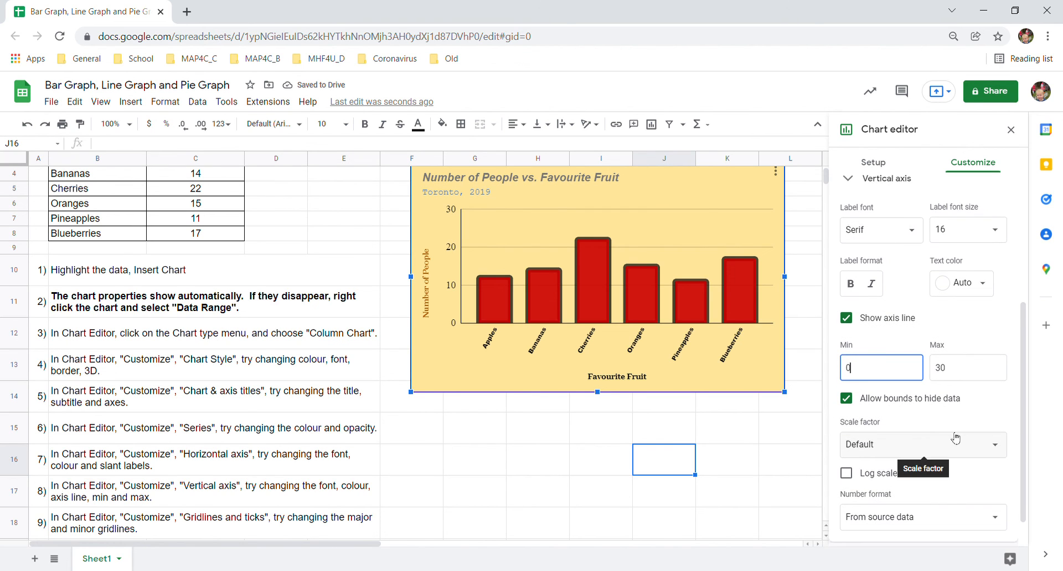
{"action": "scroll", "coordinate": [955, 438], "scroll_direction": "down", "scroll_amount": 1}
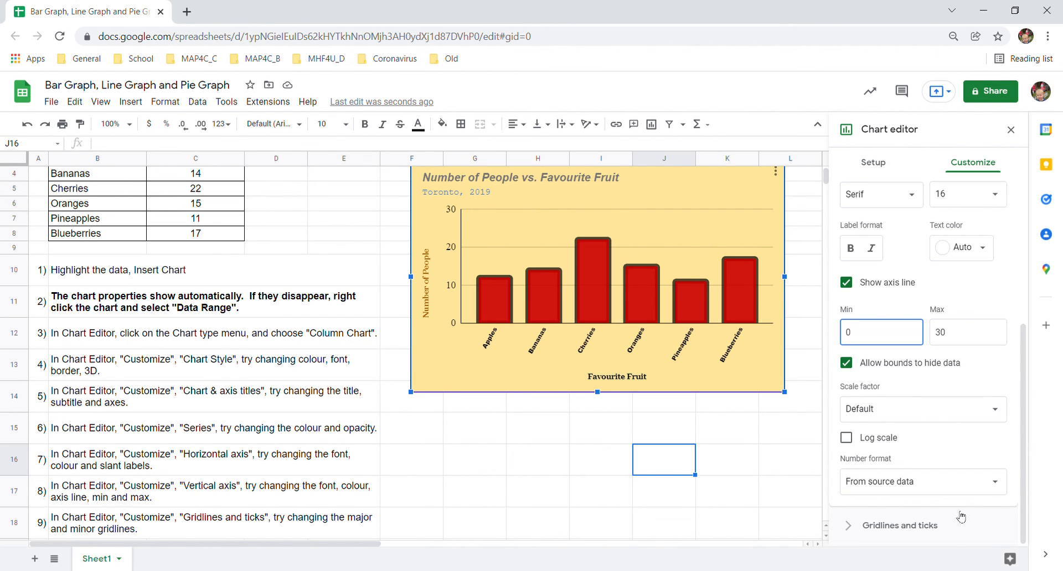
{"action": "left_click", "coordinate": [925, 527]}
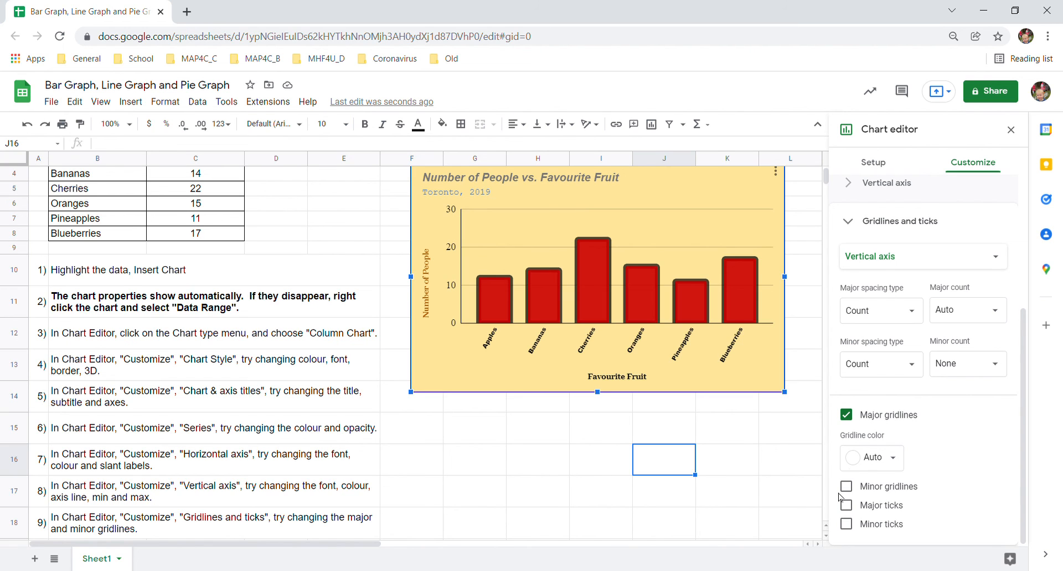
{"action": "left_click", "coordinate": [846, 415]}
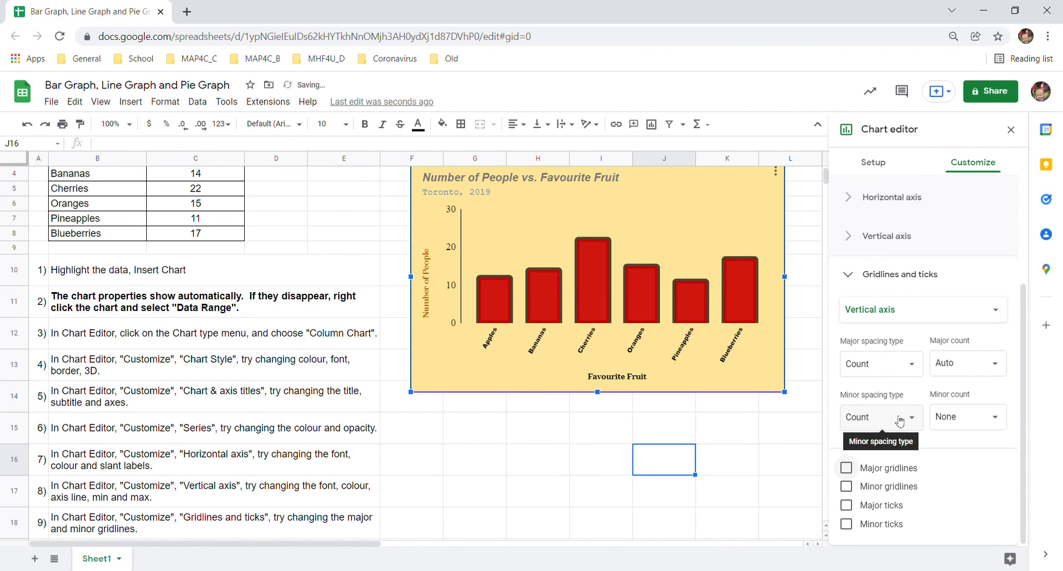
{"action": "left_click", "coordinate": [899, 470]}
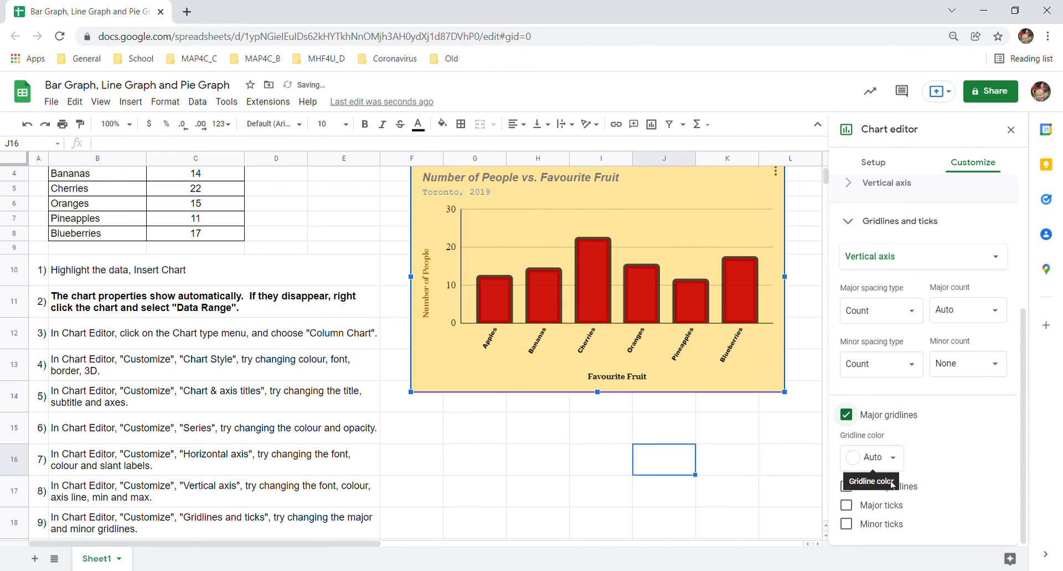
{"action": "left_click", "coordinate": [915, 491]}
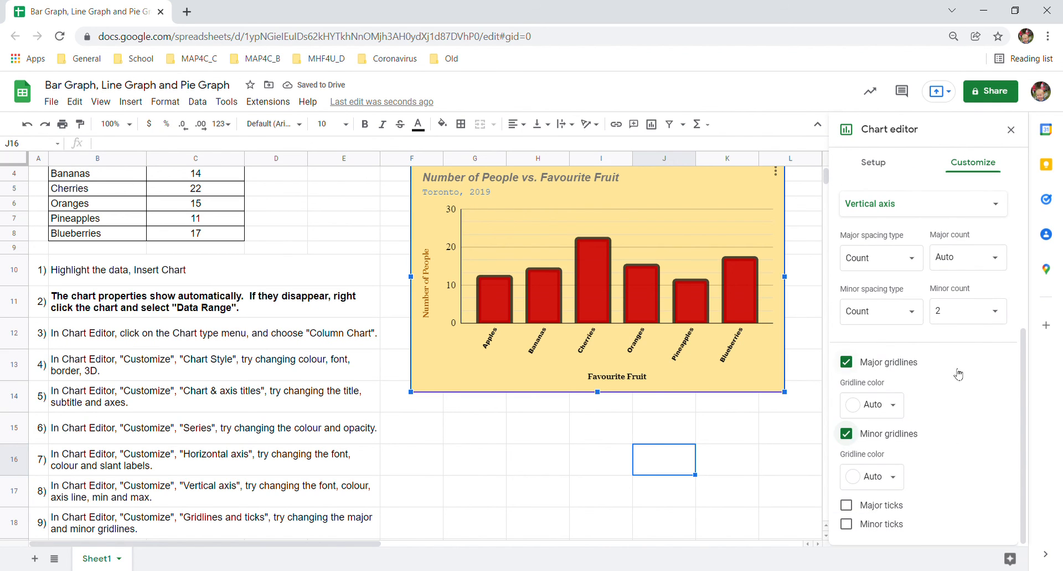
- Try minor gridline counts of 1 and 8 on the vertical axis, and settle on 10
{"action": "left_click", "coordinate": [964, 388]}
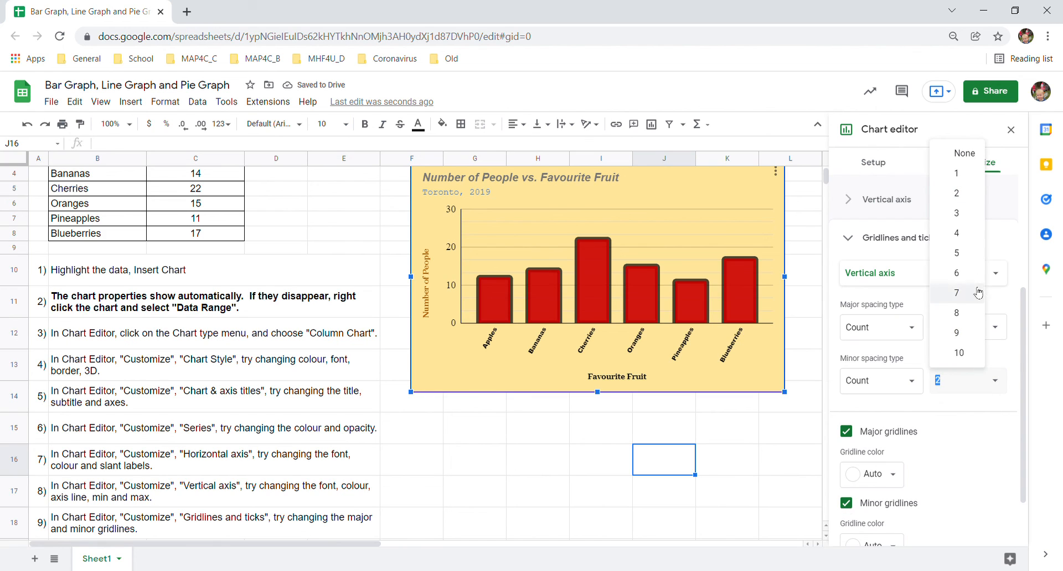
{"action": "left_click", "coordinate": [968, 179]}
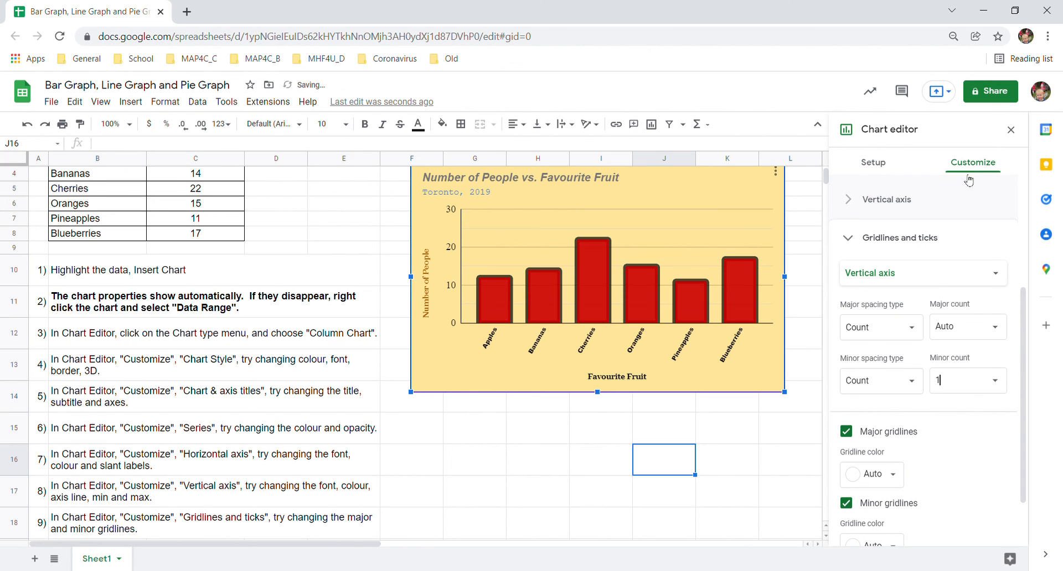
{"action": "left_click", "coordinate": [961, 392]}
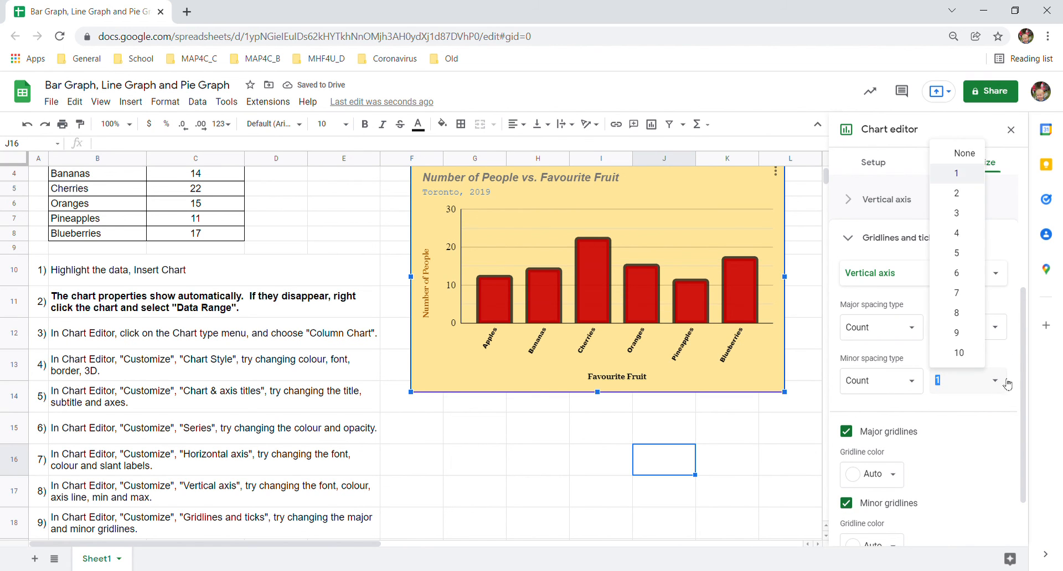
{"action": "left_click", "coordinate": [960, 312]}
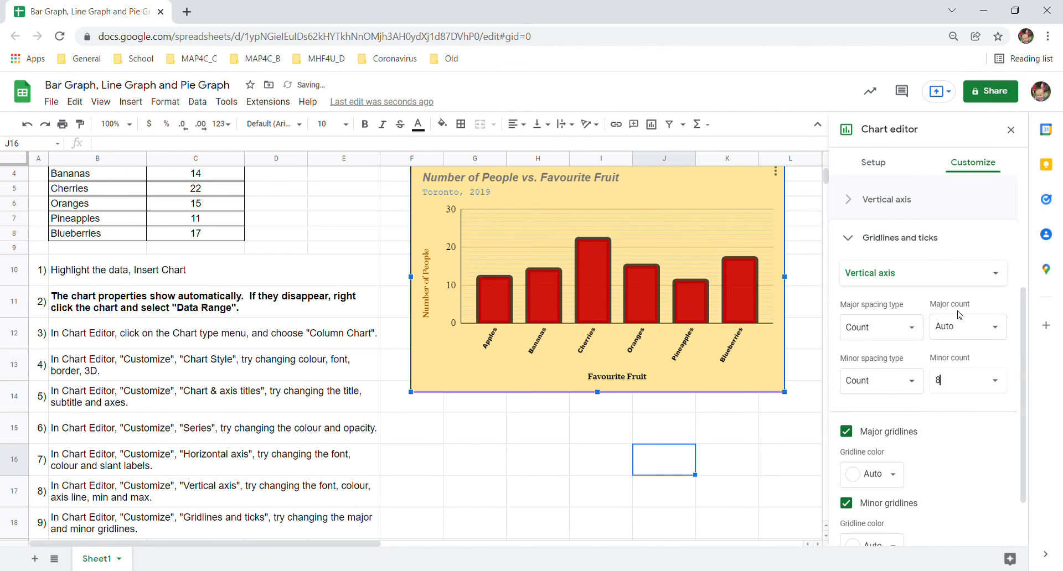
{"action": "left_click", "coordinate": [969, 381]}
{"action": "left_click", "coordinate": [967, 349]}
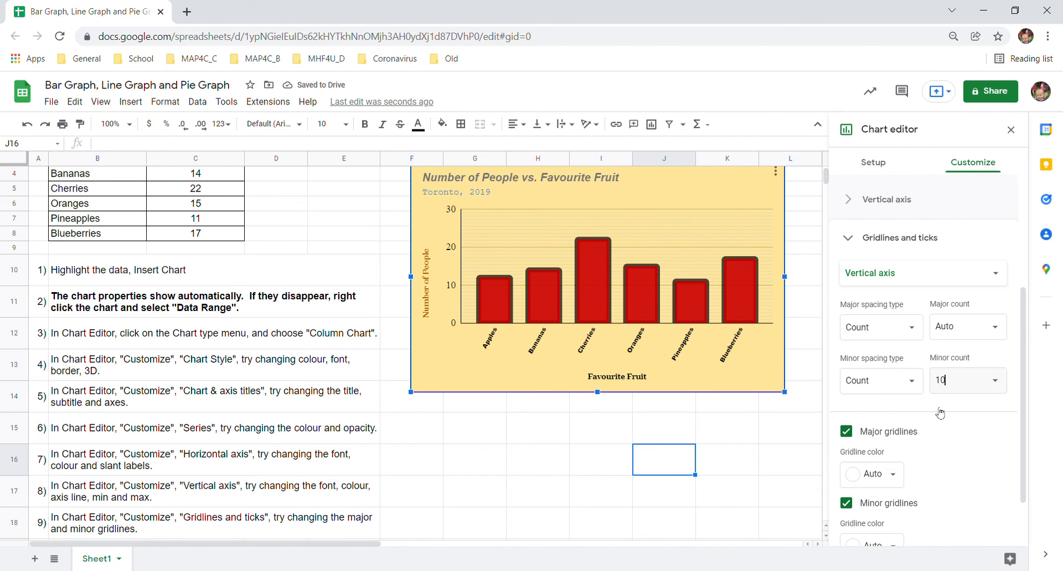
- Turn on both major and minor ticks for the vertical axis
{"action": "scroll", "coordinate": [922, 443], "scroll_direction": "down", "scroll_amount": 2}
{"action": "left_click", "coordinate": [892, 505]}
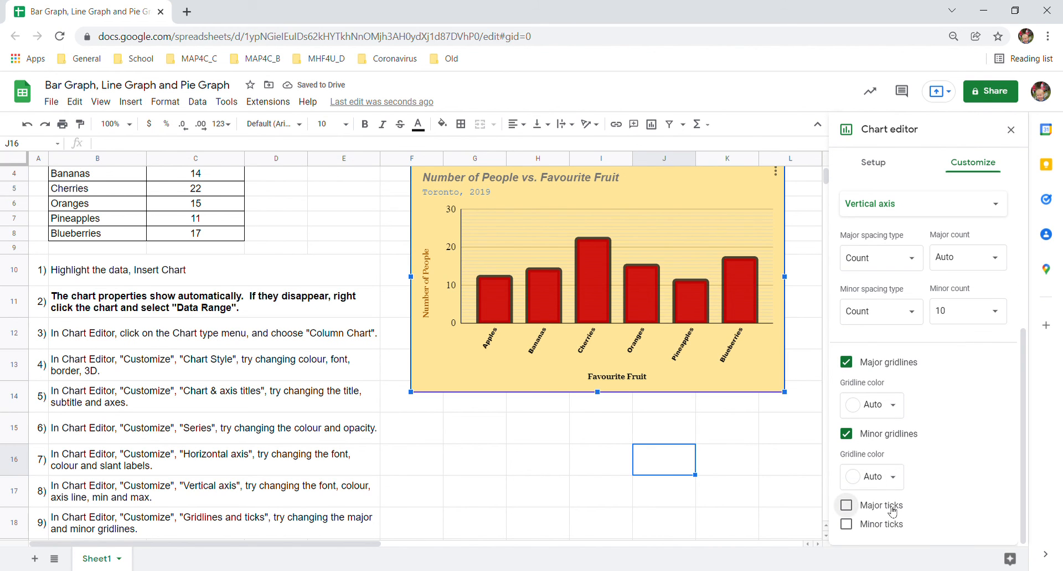
{"action": "scroll", "coordinate": [896, 520], "scroll_direction": "down", "scroll_amount": 3}
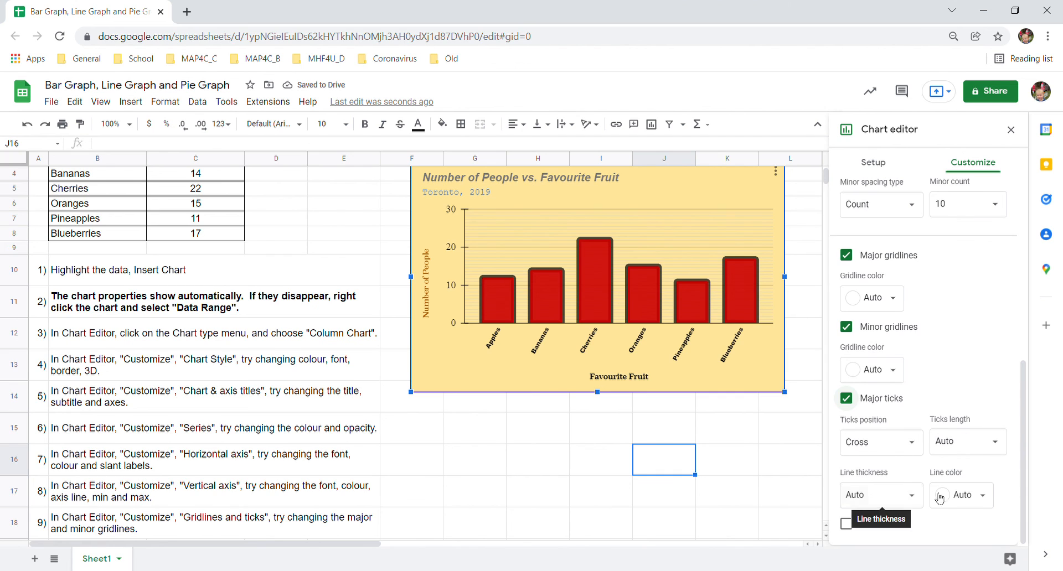
{"action": "left_click", "coordinate": [847, 525]}
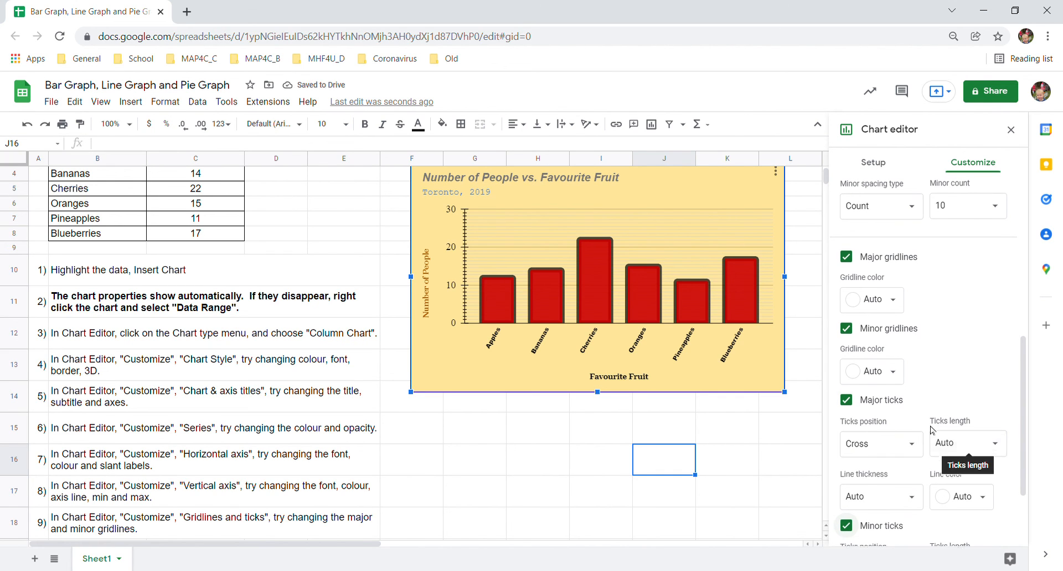
{"action": "scroll", "coordinate": [911, 364], "scroll_direction": "up", "scroll_amount": 2}
{"action": "scroll", "coordinate": [898, 425], "scroll_direction": "down", "scroll_amount": 4}
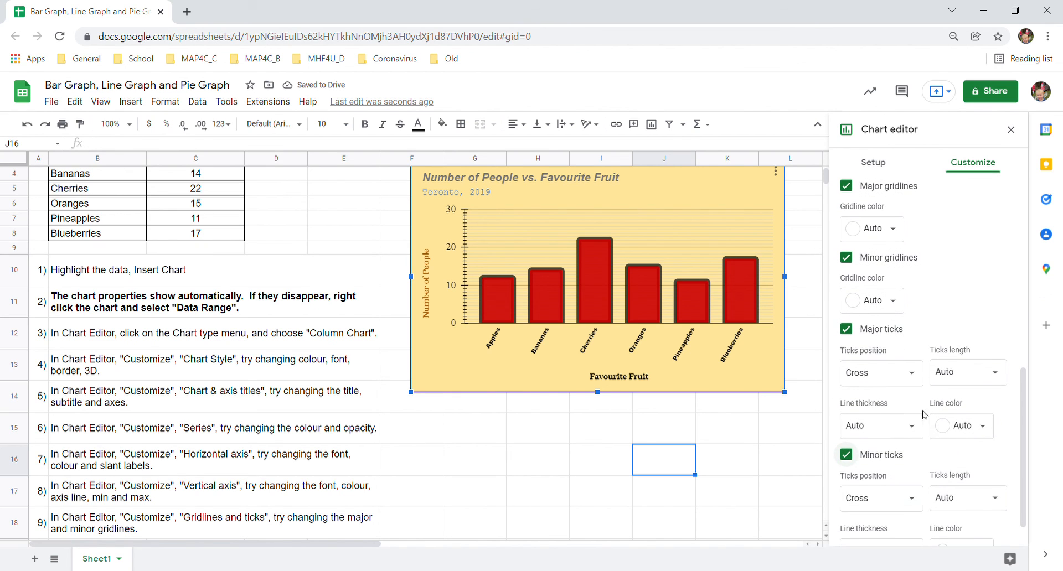